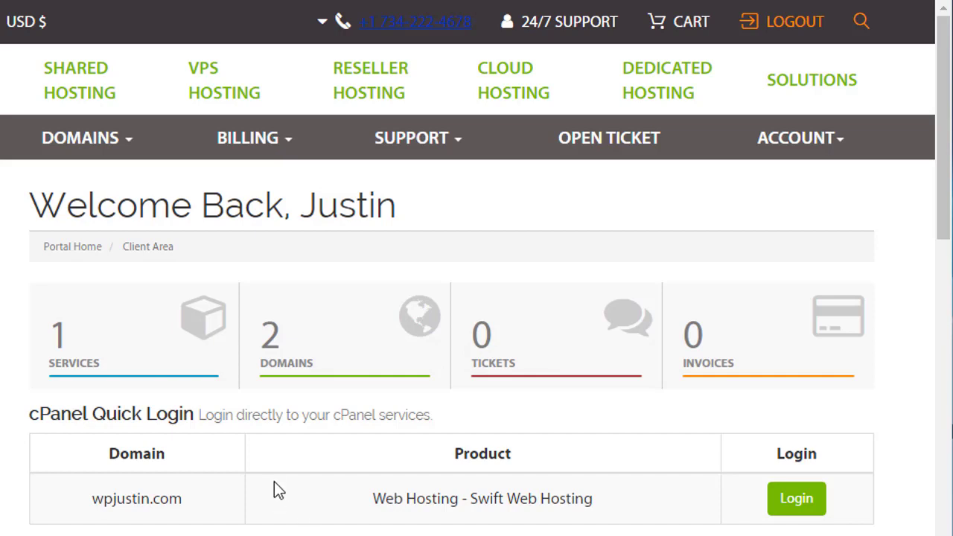
# Step: Log in to cPanel for wpjustin.com and open the install form for WordPress - A2 Optimized in Softaculous
pyautogui.click(792, 506)
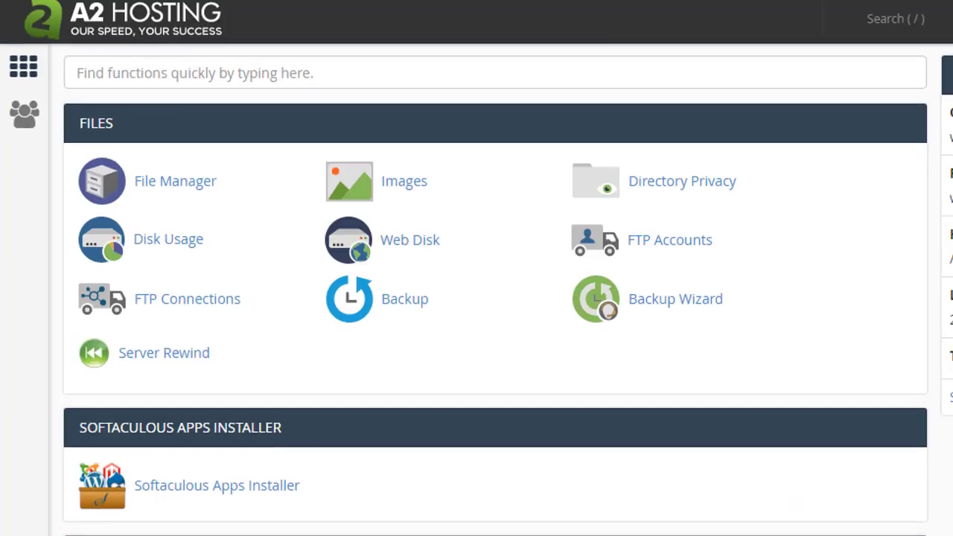
pyautogui.scroll(-2, 477, 298)
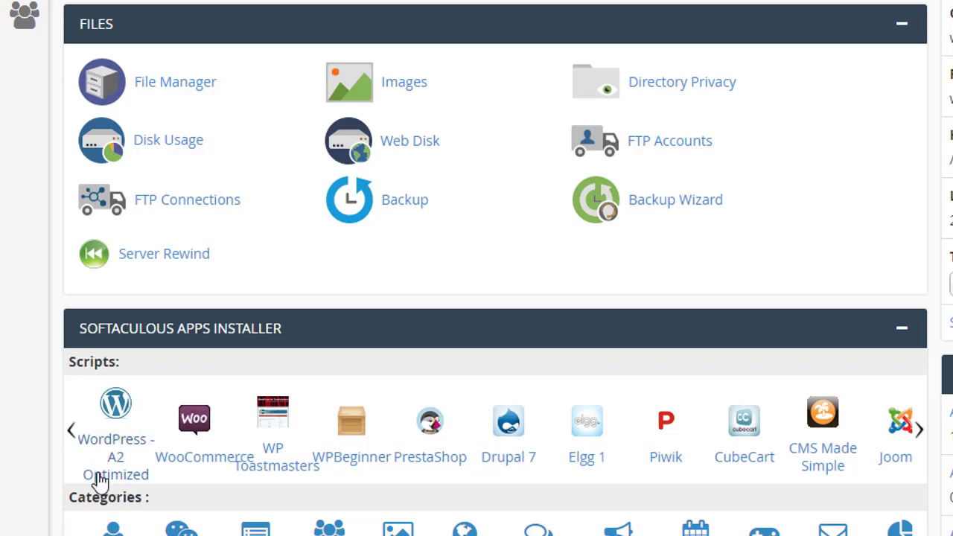
pyautogui.click(116, 406)
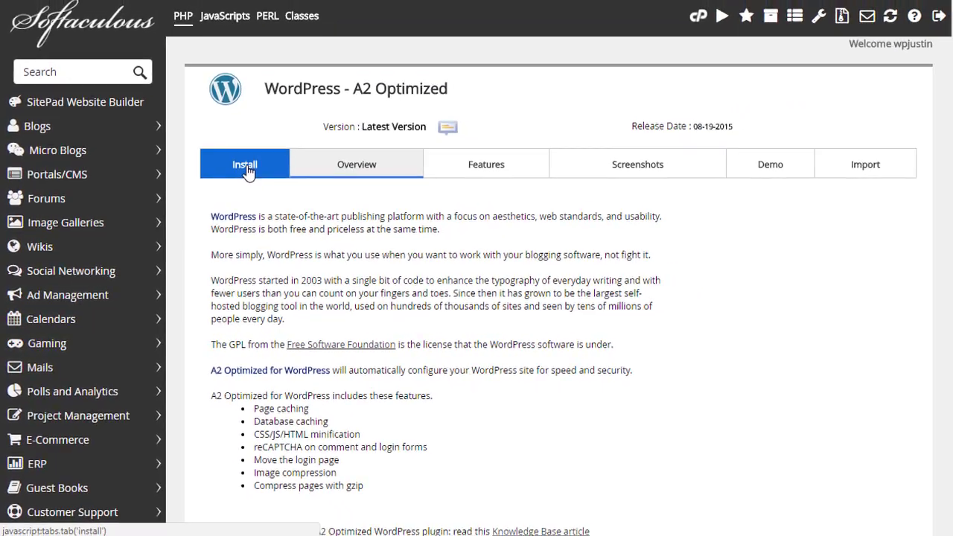
pyautogui.click(248, 170)
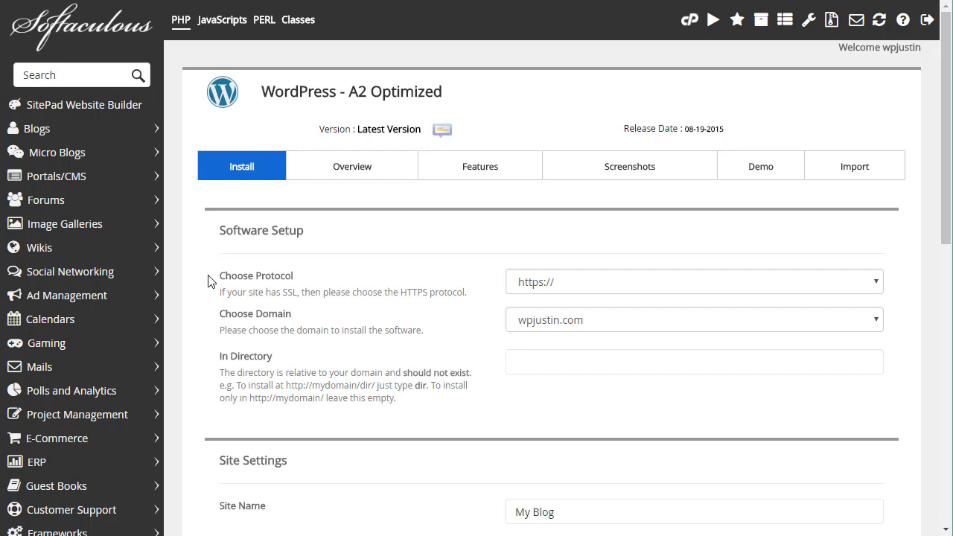
# Step: Check the protocol setting and choose demo.wpjustin.com as the installation domain
pyautogui.click(561, 283)
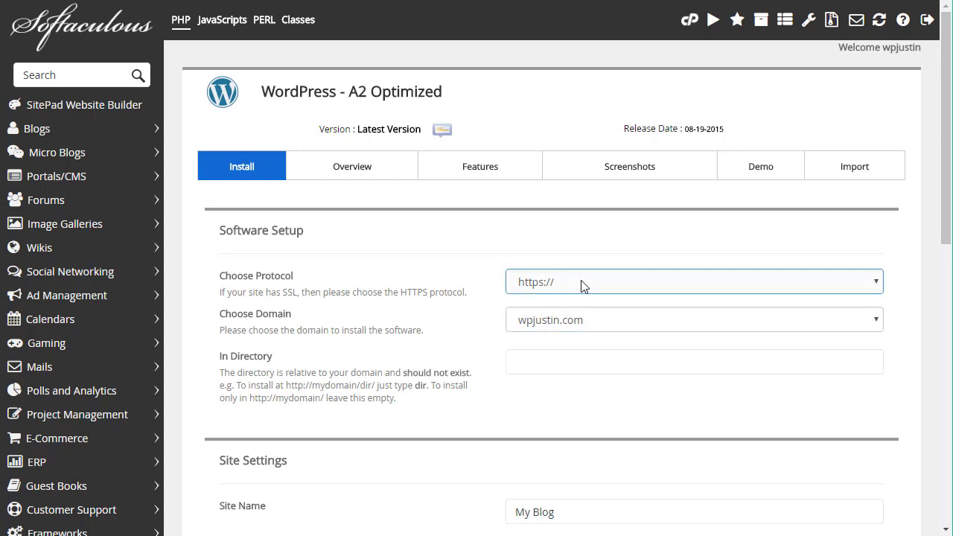
pyautogui.click(581, 319)
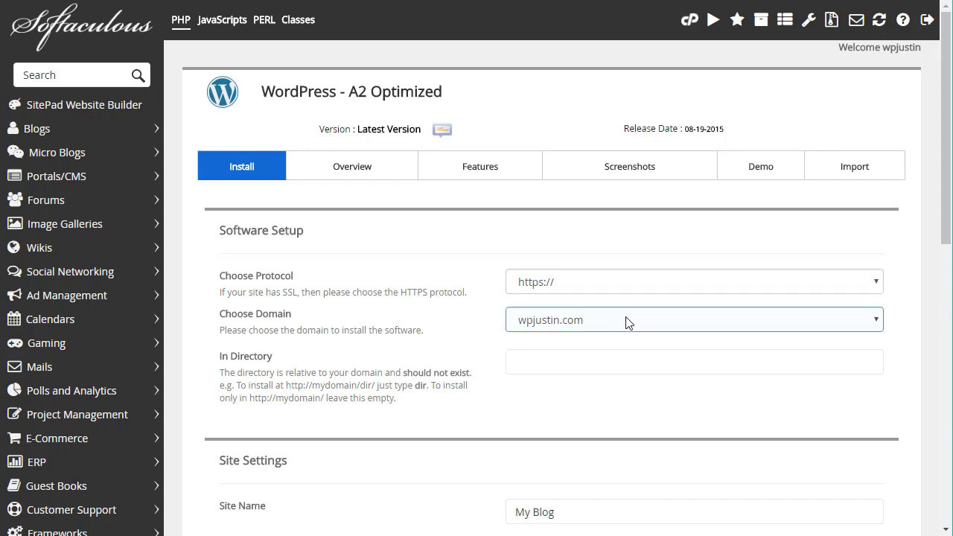
pyautogui.click(645, 329)
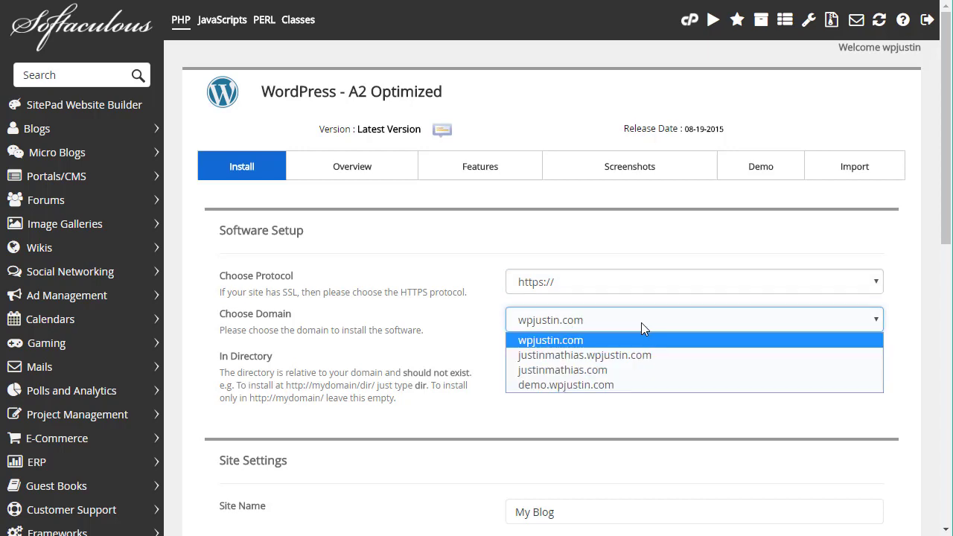
pyautogui.click(551, 386)
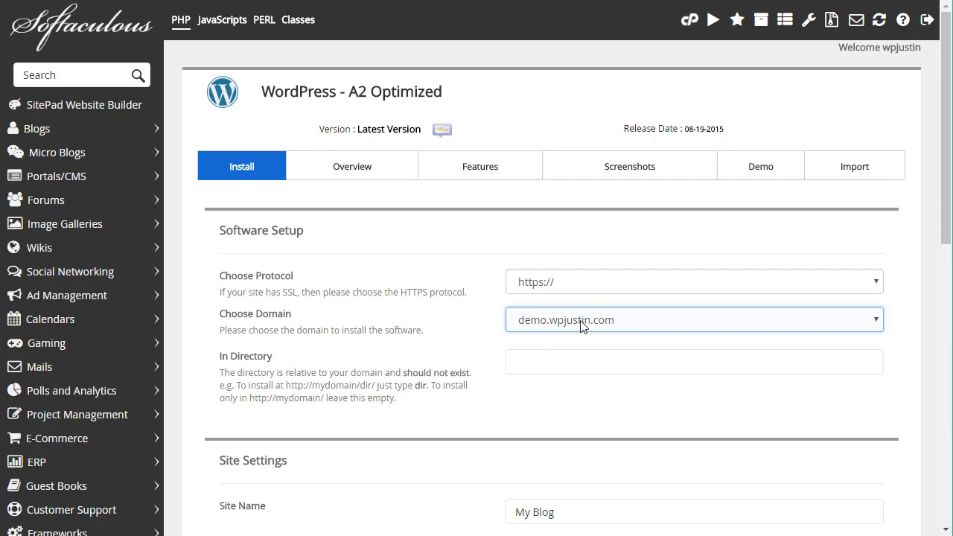
# Step: Enter "wordpress" as the installation directory and clear the directory again
pyautogui.click(539, 362)
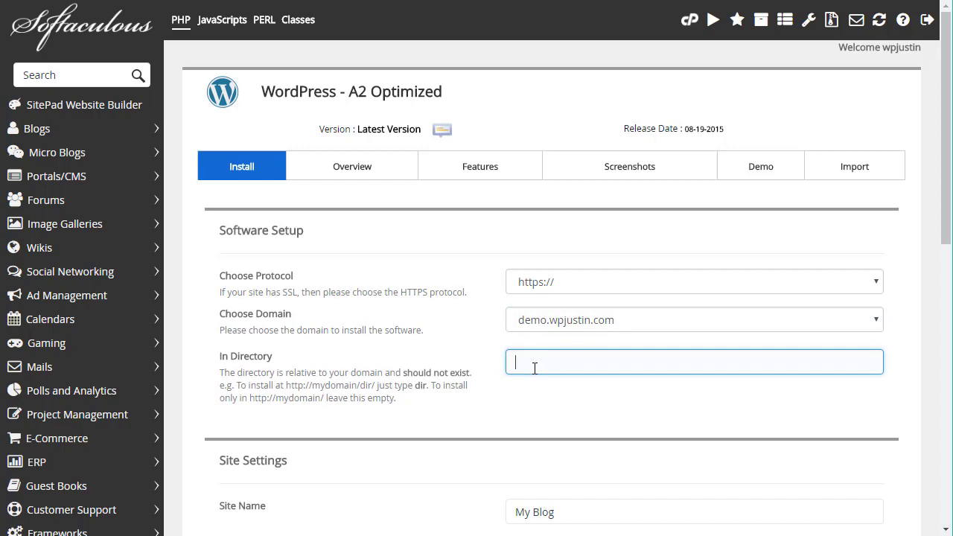
pyautogui.write('wordpress')
pyautogui.press('BackSpace')
pyautogui.press('BackSpace')
pyautogui.press('BackSpace')
pyautogui.press('BackSpace')
pyautogui.press('BackSpace')
pyautogui.press('BackSpace')
pyautogui.press('BackSpace')
pyautogui.press('BackSpace')
pyautogui.press('BackSpace')
# Step: Replace the default site name with "Demo of WordPress"
pyautogui.scroll(-4, 442, 313)
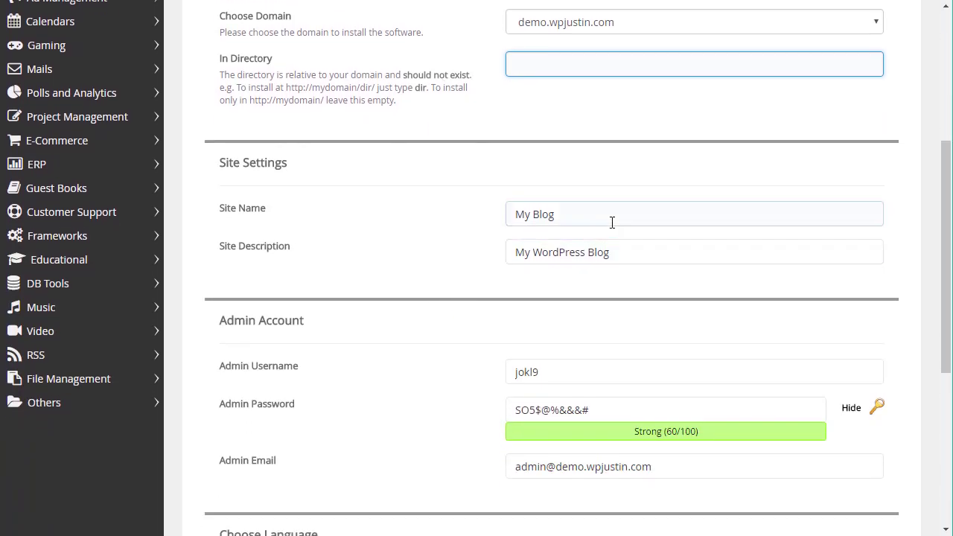
pyautogui.click(564, 214)
pyautogui.moveTo(564, 214); pyautogui.dragTo(507, 215)
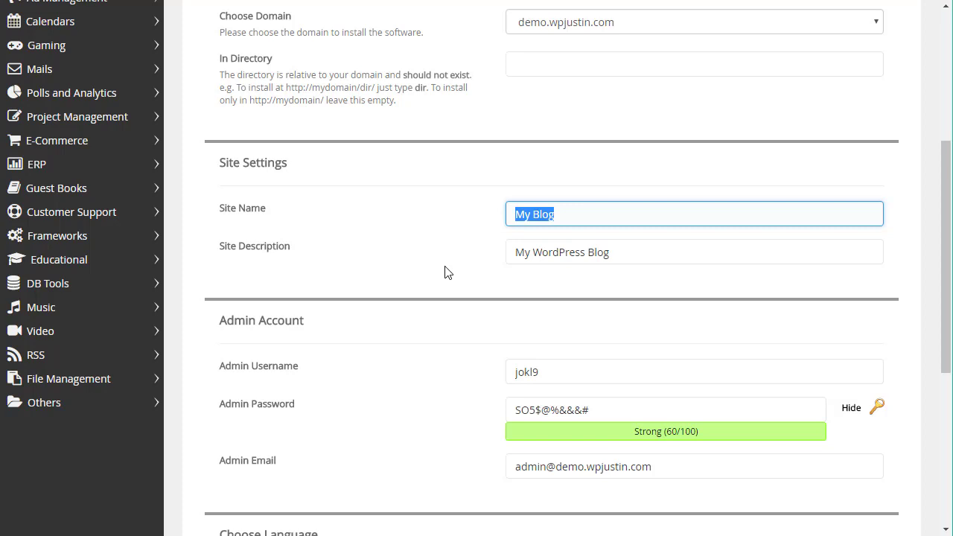
pyautogui.write('D')
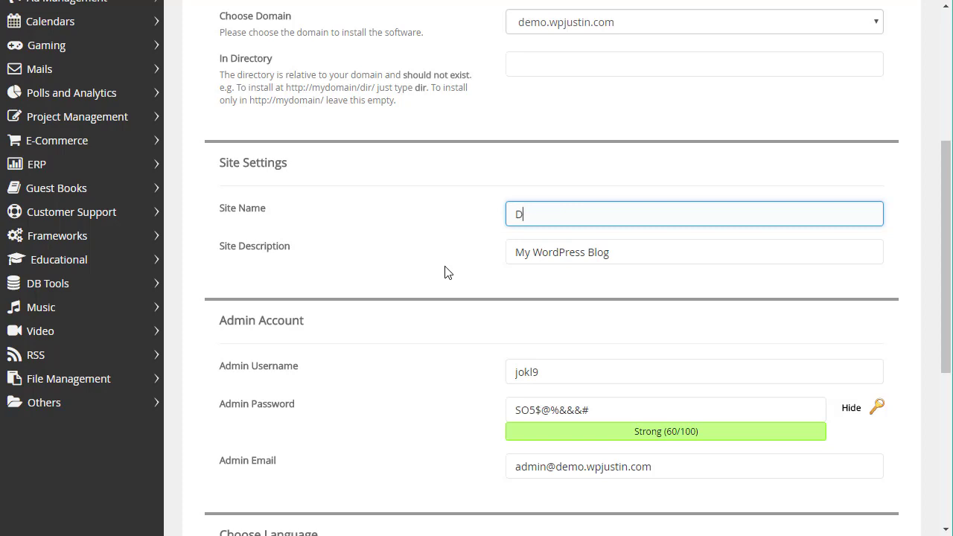
pyautogui.write('emo of WordPRes')
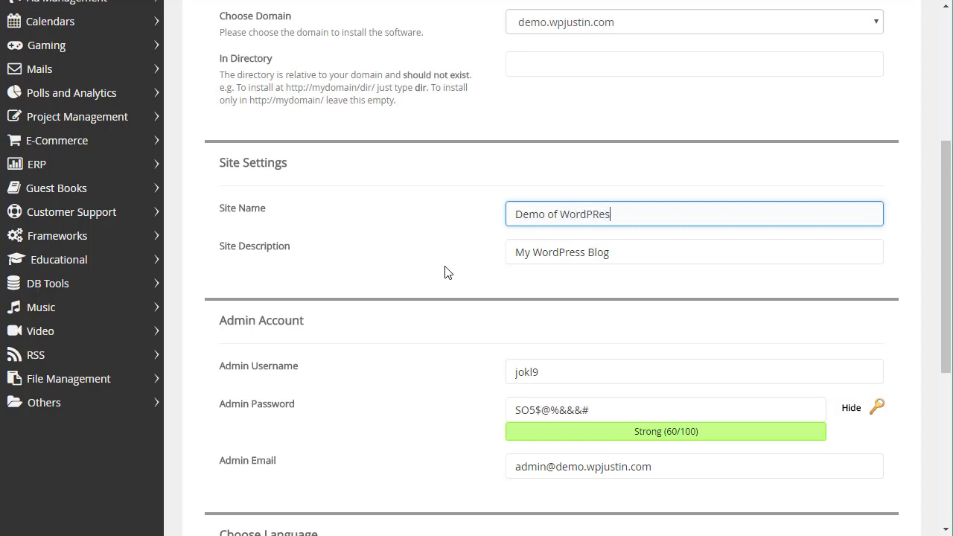
pyautogui.press('BackSpace')
pyautogui.press('BackSpace')
pyautogui.press('BackSpace')
pyautogui.write('ress')
# Step: Replace the default site description with "Installation on A2 Hosting"
pyautogui.press('Tab')
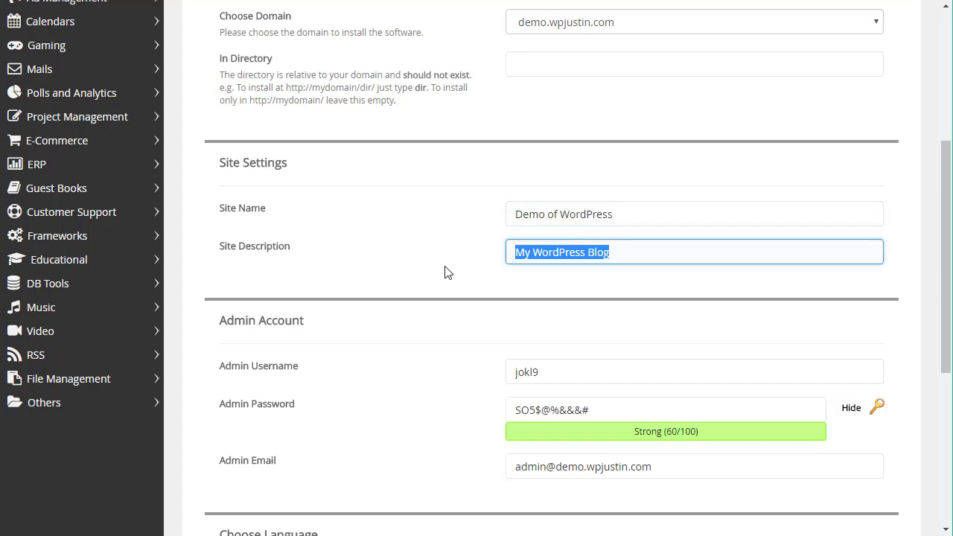
pyautogui.write('Insta')
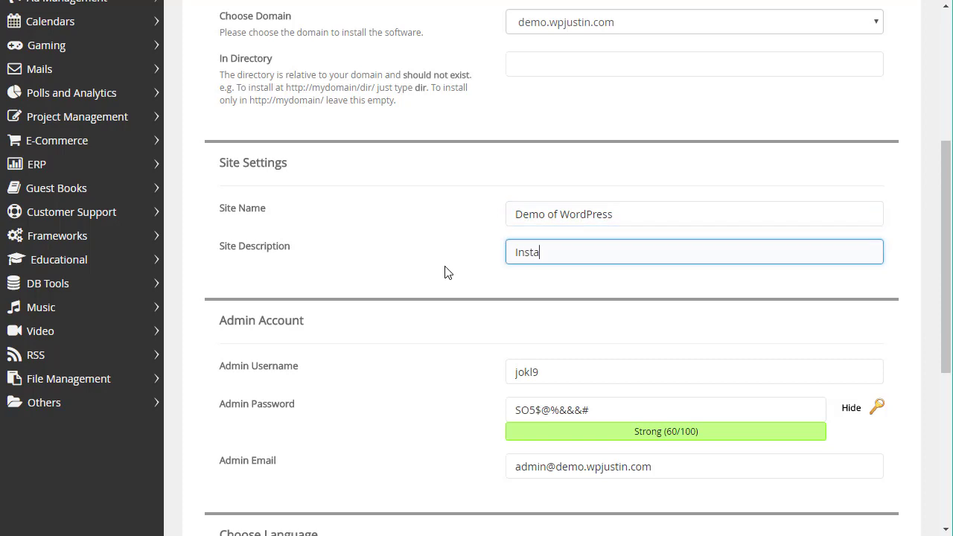
pyautogui.write('llation of n A2 Hosting')
# Step: Review the generated admin username and password in the Admin Account section
pyautogui.scroll(-2, 431, 233)
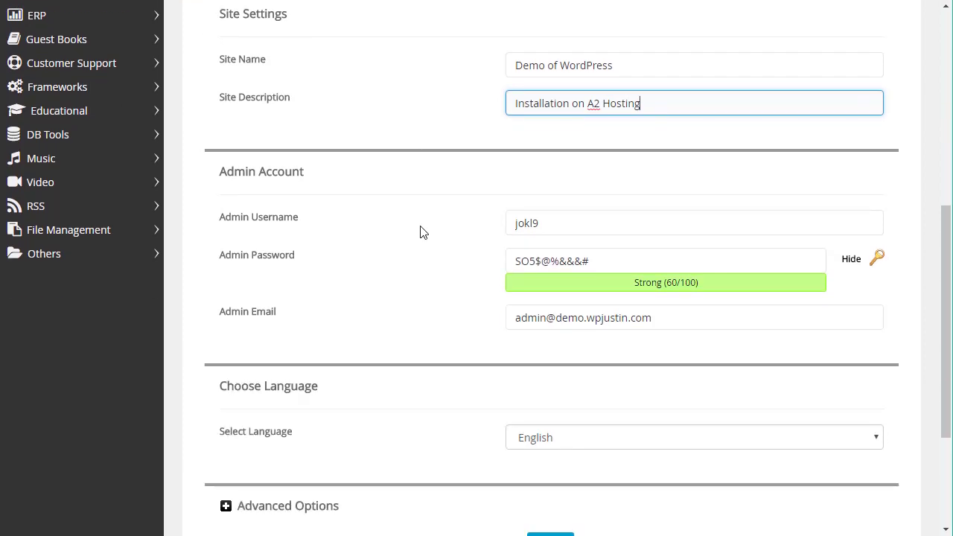
pyautogui.click(255, 226)
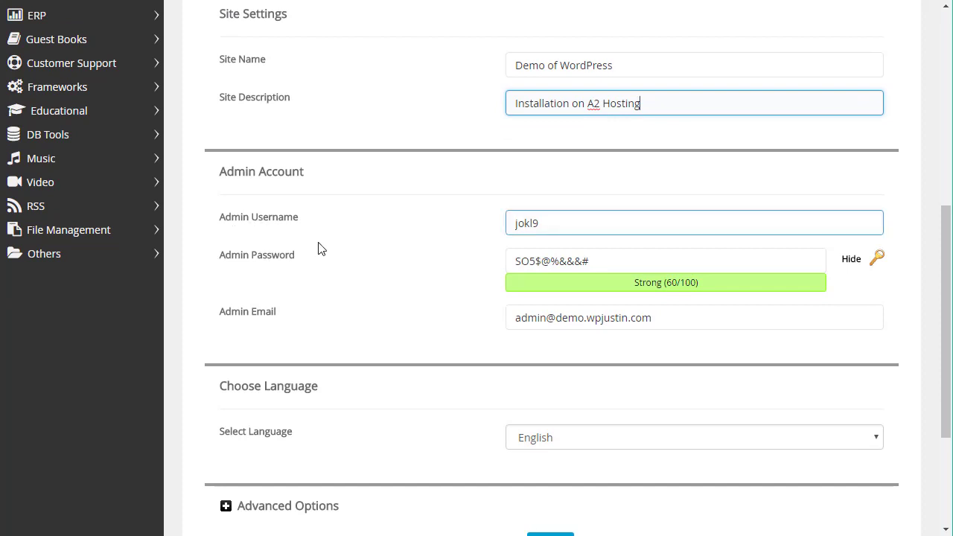
pyautogui.click(515, 223)
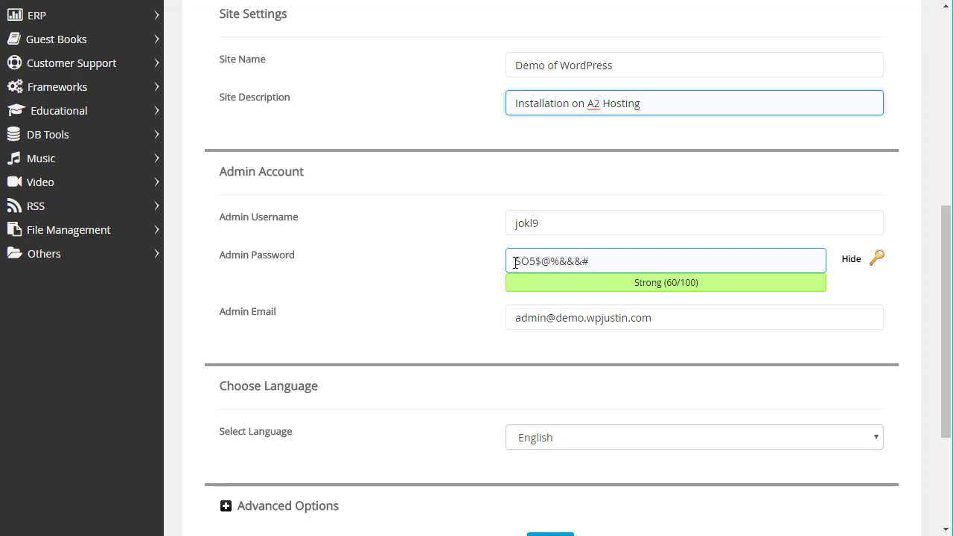
pyautogui.moveTo(515, 262); pyautogui.dragTo(601, 257)
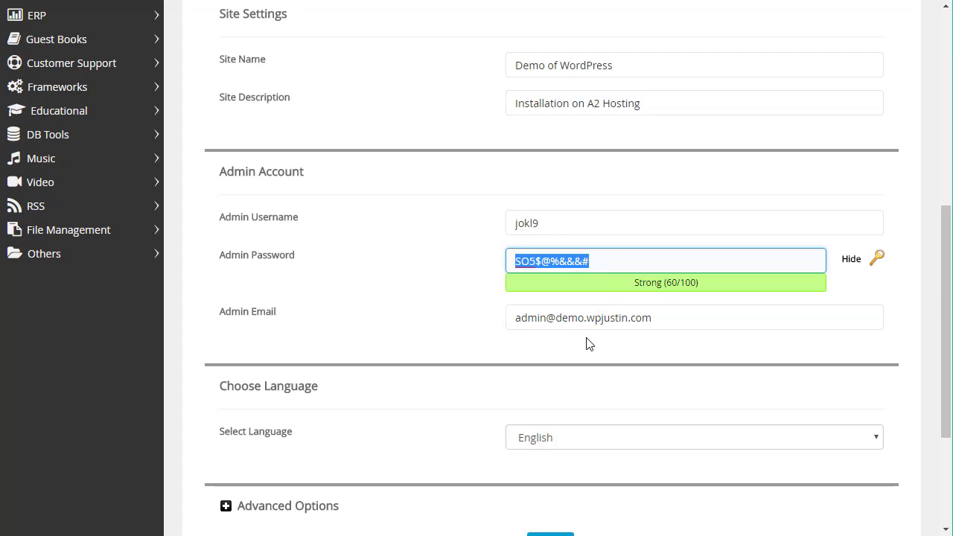
# Step: Expand the Advanced Options and examine the database name and table prefix
pyautogui.scroll(-3, 445, 322)
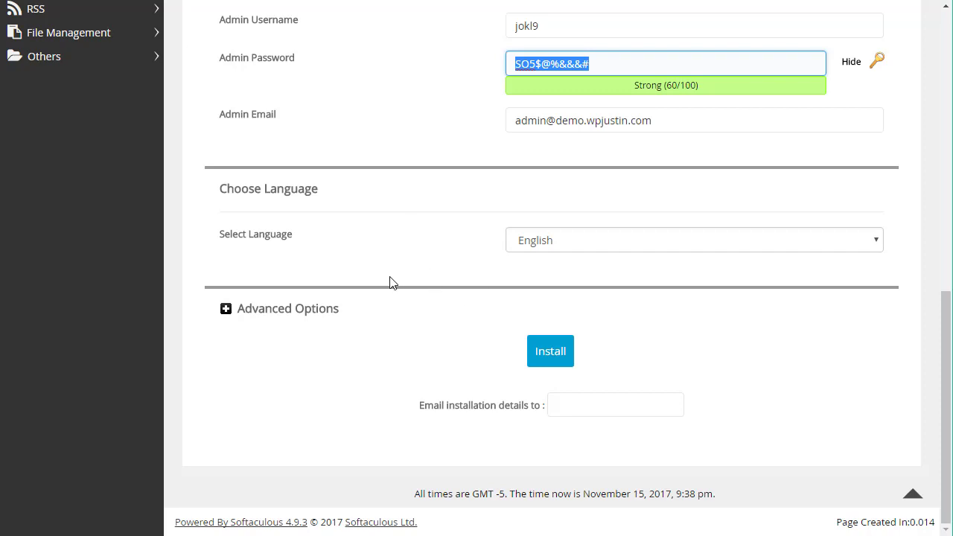
pyautogui.click(279, 321)
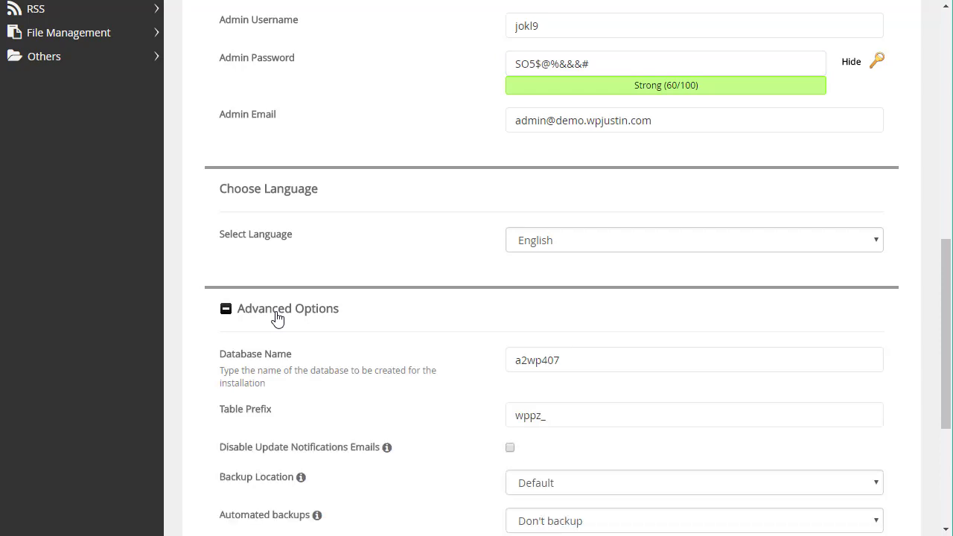
pyautogui.scroll(-2, 361, 270)
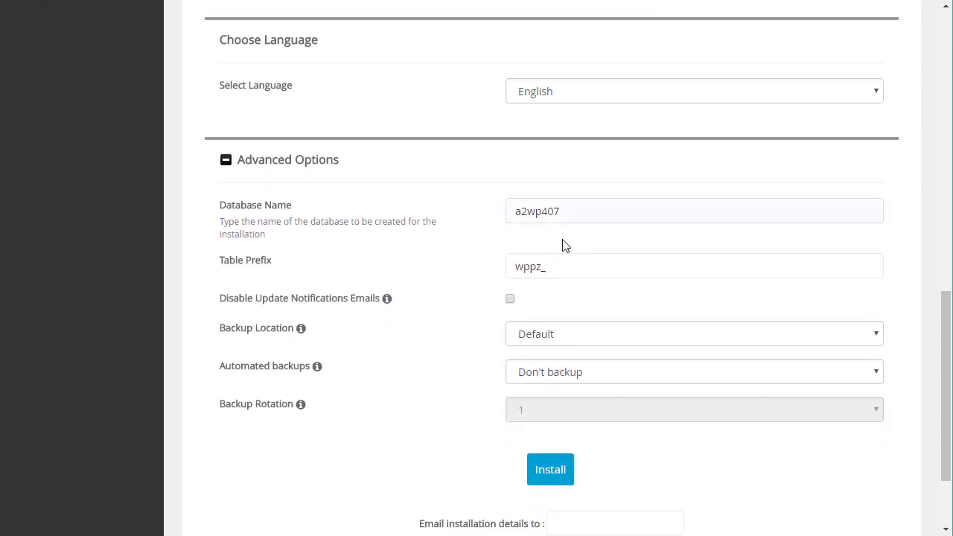
pyautogui.click(573, 268)
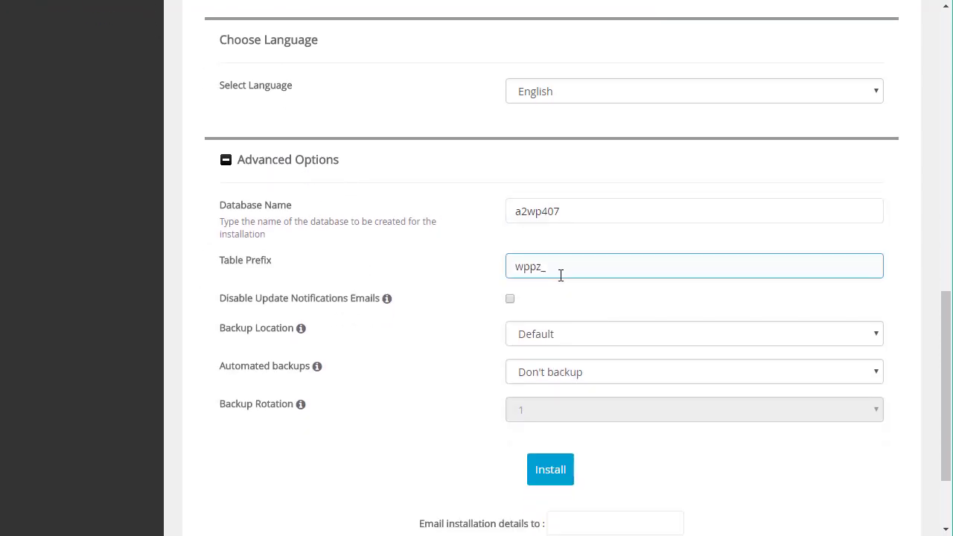
pyautogui.click(558, 317)
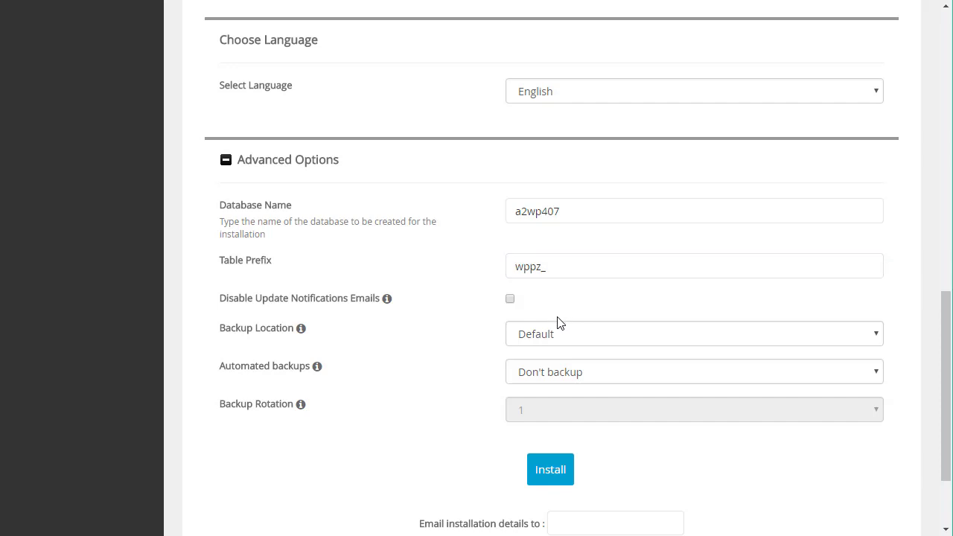
# Step: Look through the backup location and automated backup choices, and read the explanation of backup rotation
pyautogui.click(560, 324)
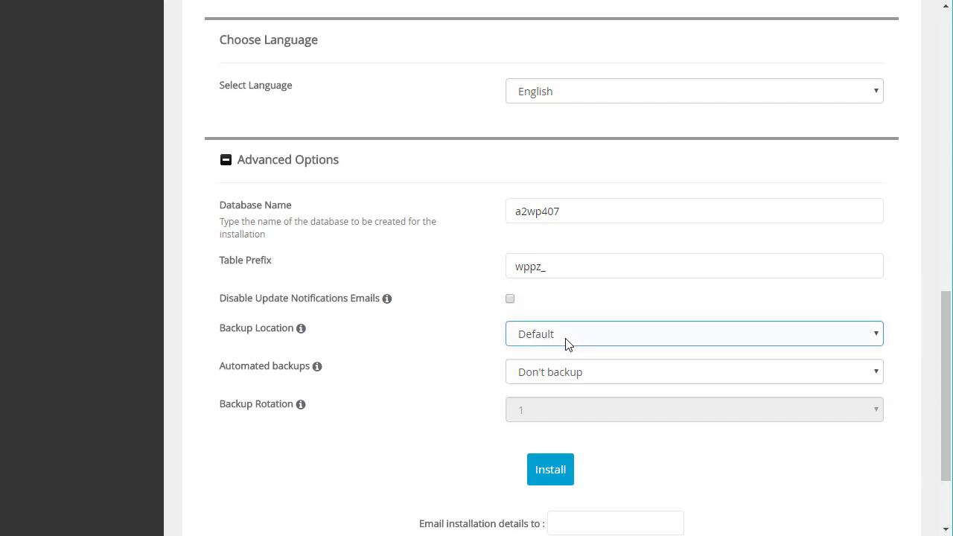
pyautogui.click(566, 341)
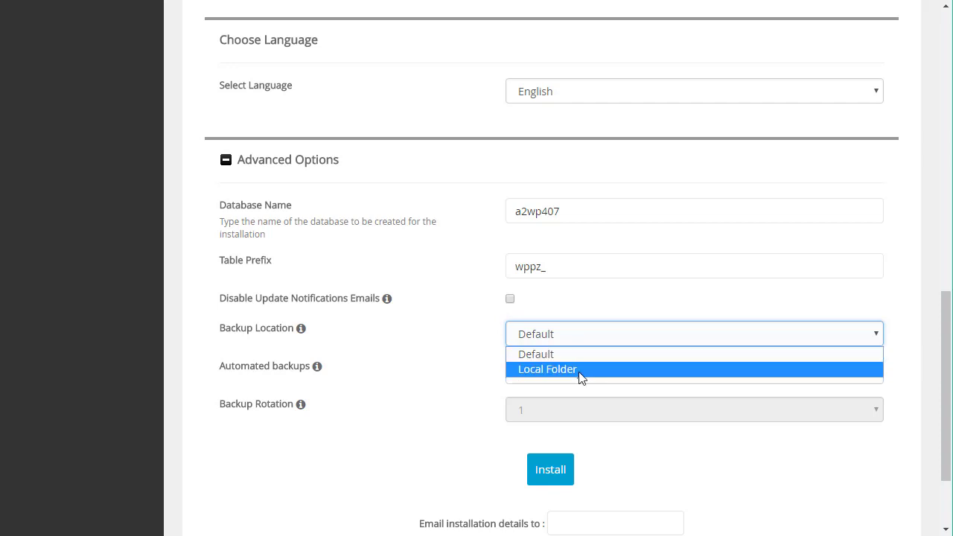
pyautogui.click(572, 339)
pyautogui.click(578, 370)
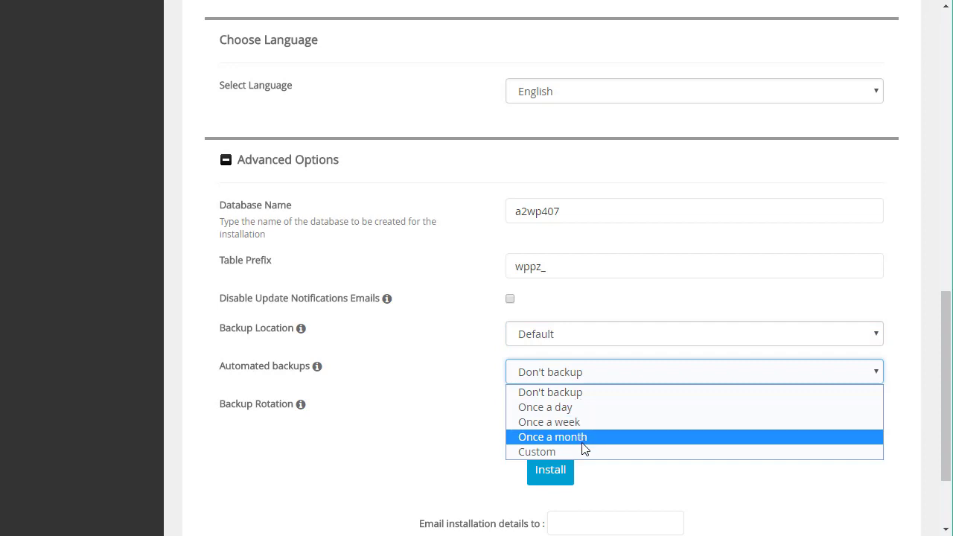
pyautogui.click(575, 380)
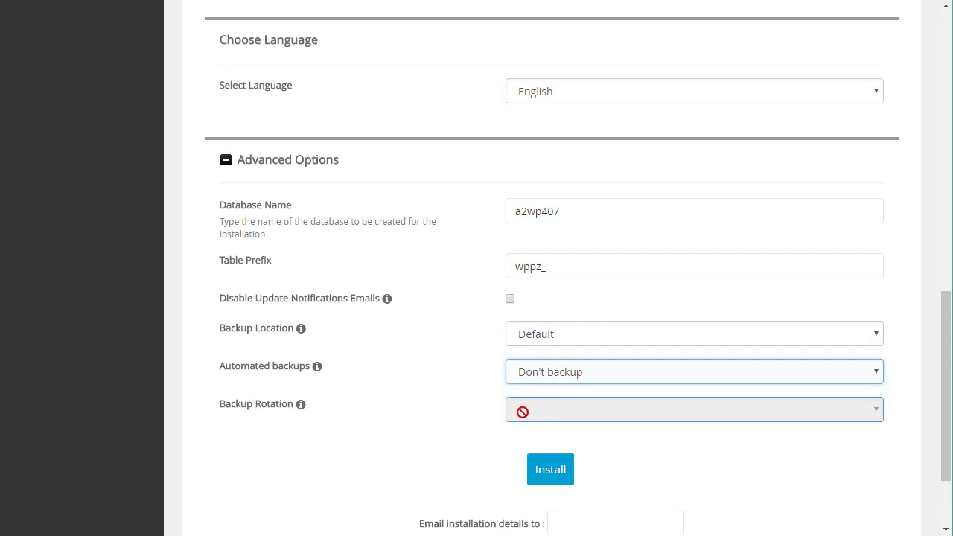
pyautogui.moveTo(301, 409)
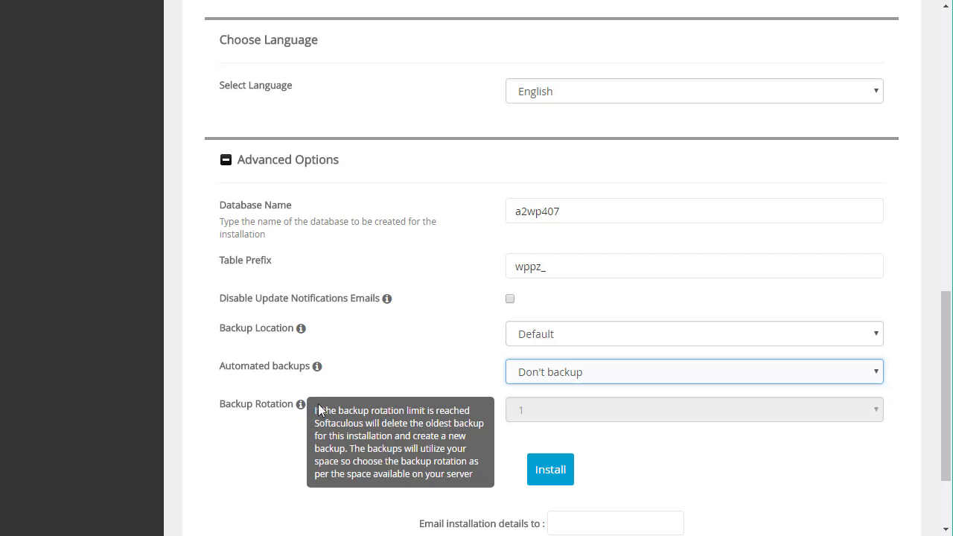
# Step: Check the remaining installation settings, leave the installation-details email blank and start installing WordPress - A2 Optimized
pyautogui.scroll(3, 449, 364)
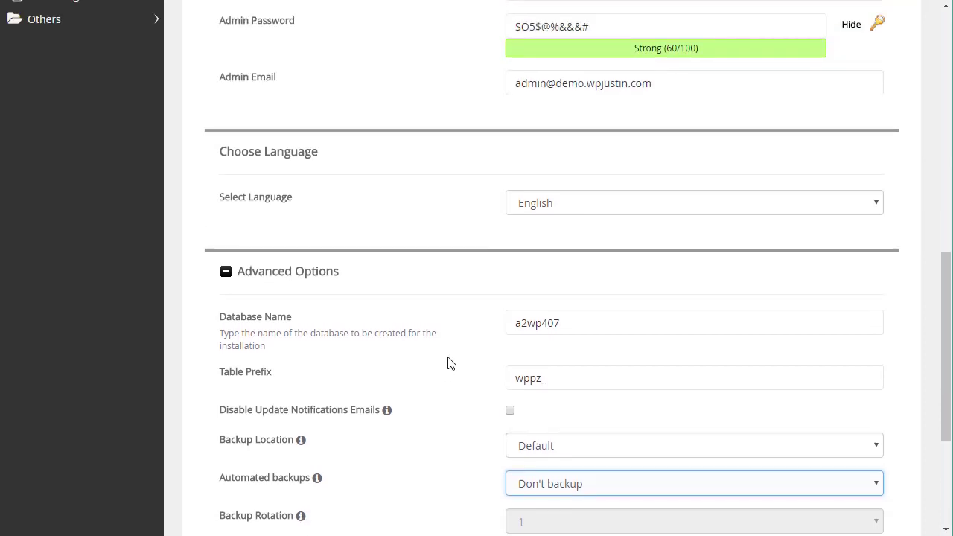
pyautogui.scroll(1, 449, 364)
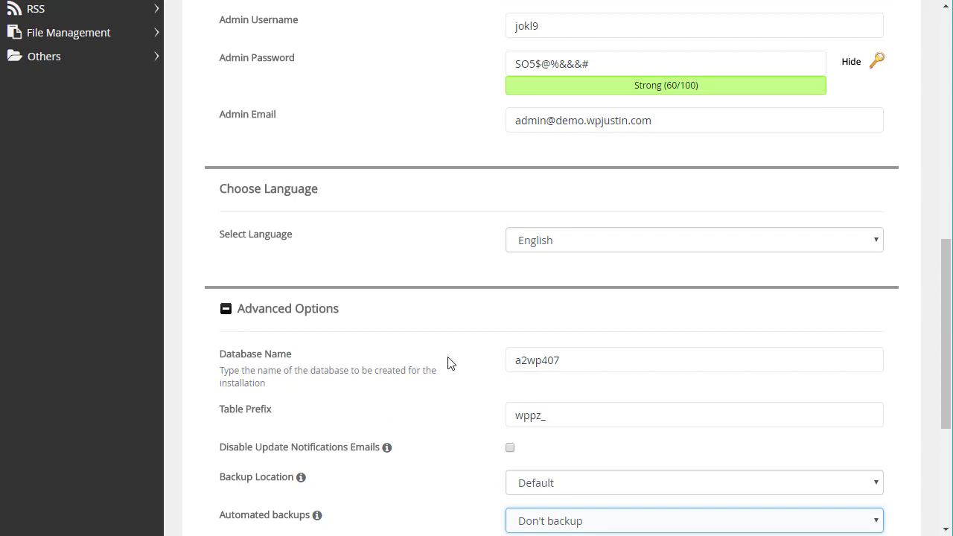
pyautogui.scroll(-7, 449, 363)
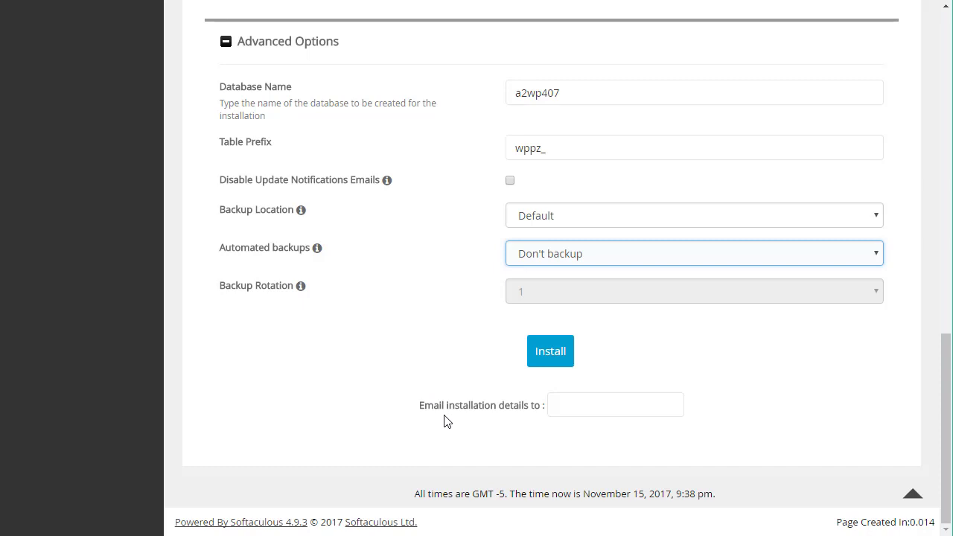
pyautogui.click(588, 400)
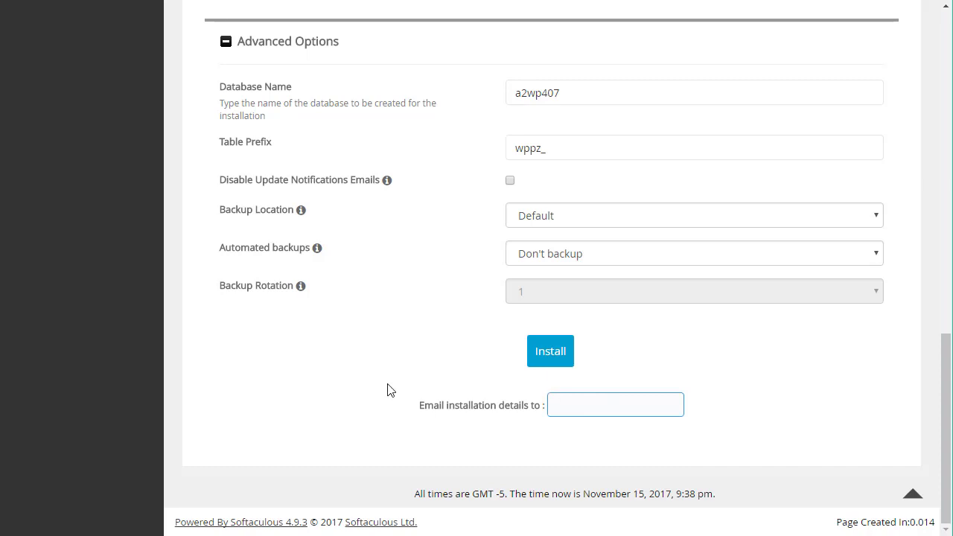
pyautogui.scroll(4, 439, 396)
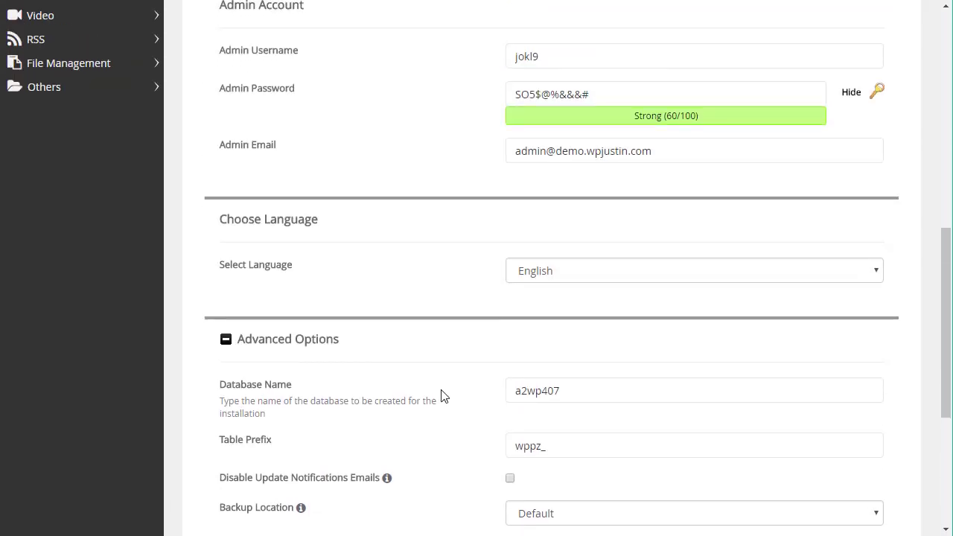
pyautogui.scroll(-4, 442, 395)
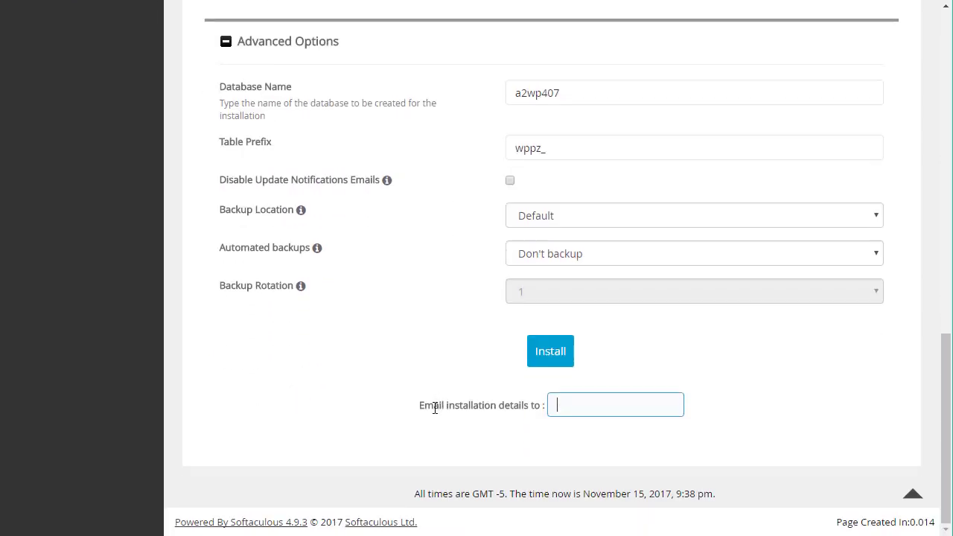
pyautogui.click(546, 360)
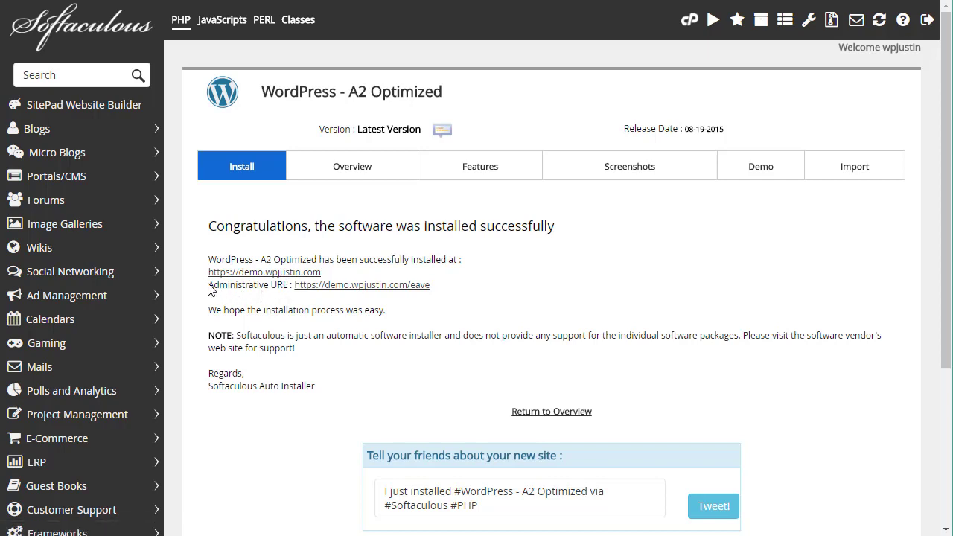
# Step: Open the new site's WordPress dashboard through its administrative URL and check the custom login page address
pyautogui.moveTo(210, 286); pyautogui.dragTo(298, 302)
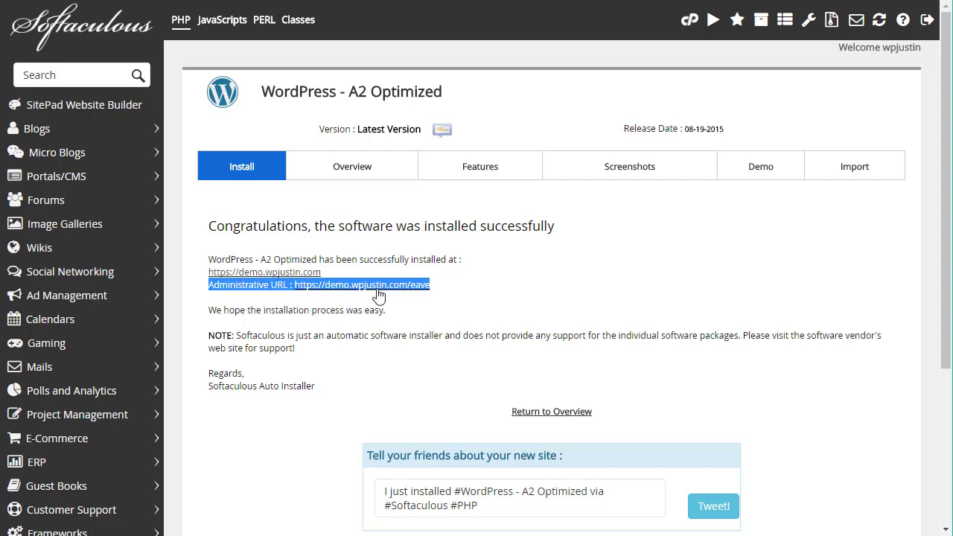
pyautogui.click(442, 291)
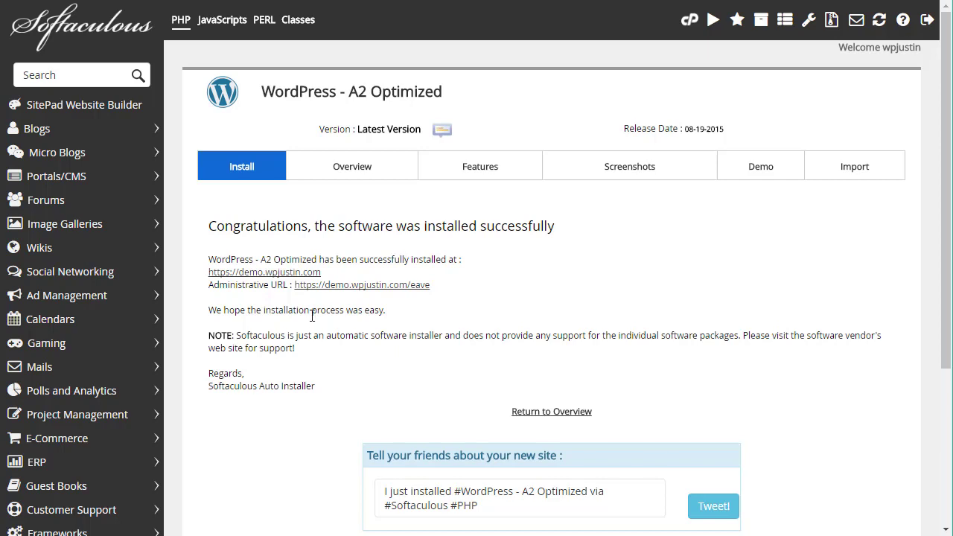
pyautogui.click(368, 286)
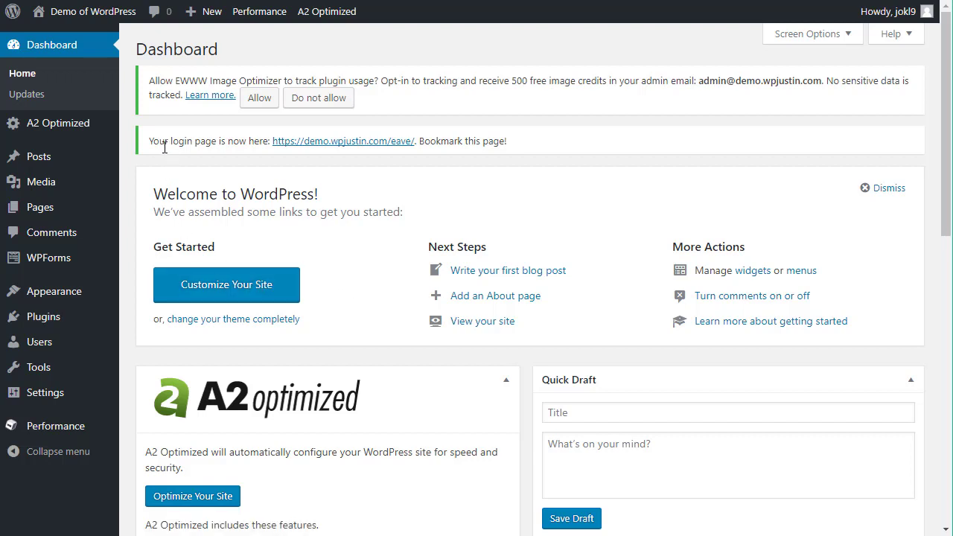
pyautogui.click(377, 146)
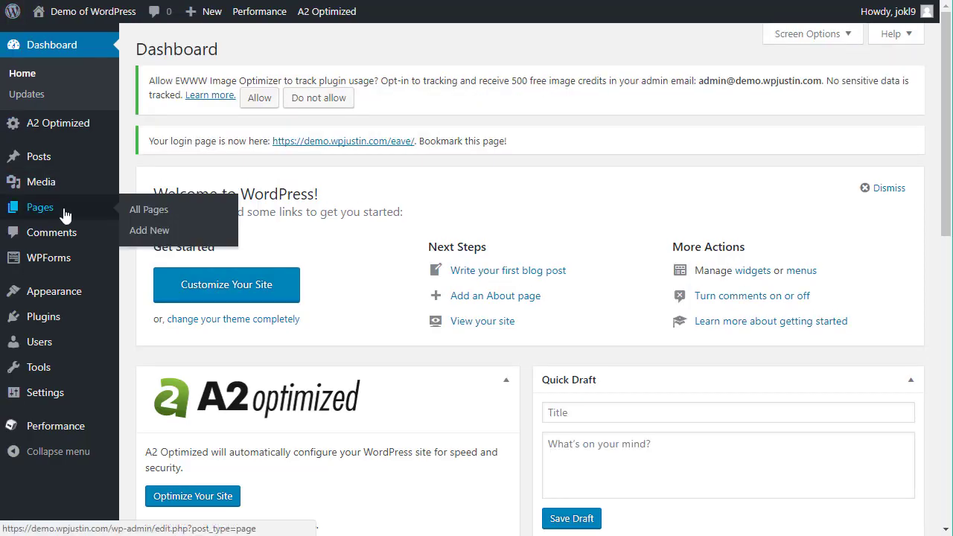
# Step: Open the admin user's own profile for editing
pyautogui.moveTo(99, 179)
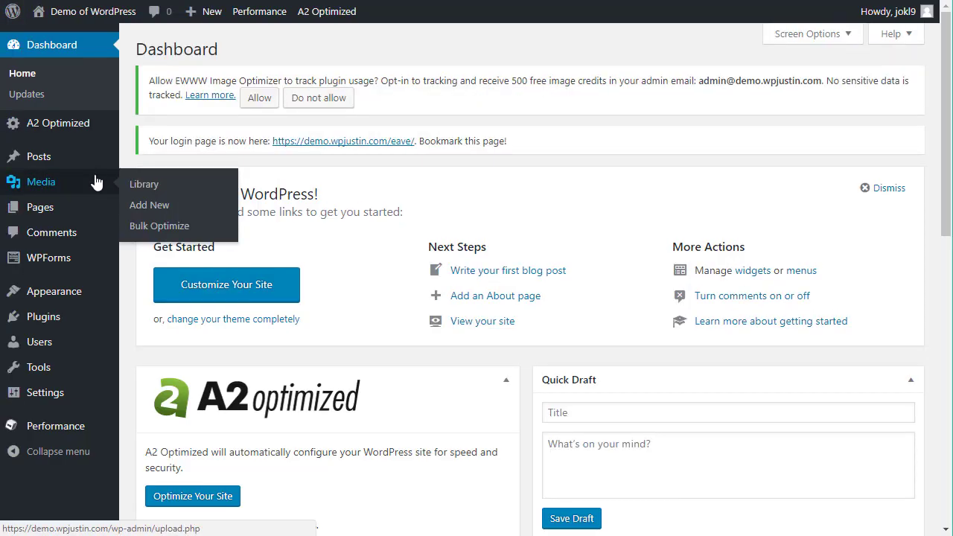
pyautogui.moveTo(35, 350)
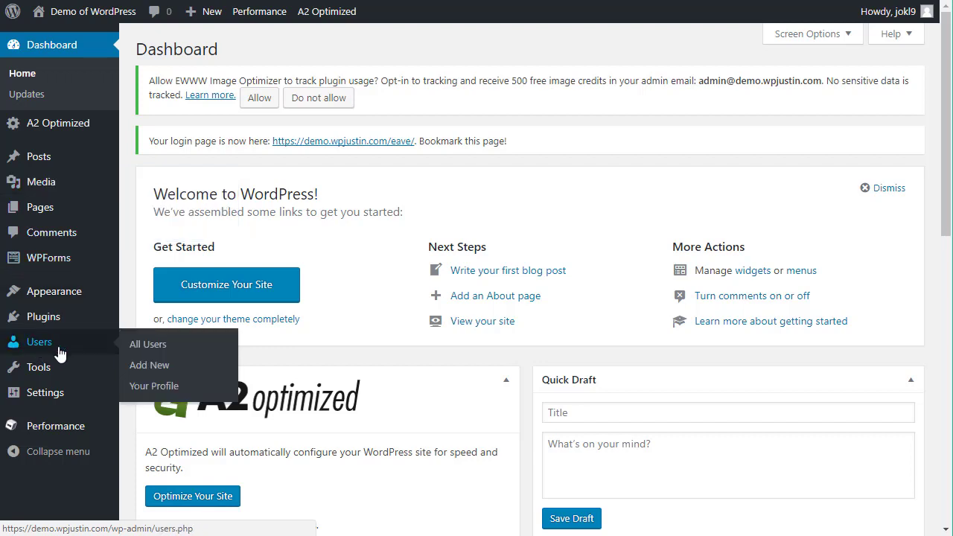
pyautogui.click(157, 388)
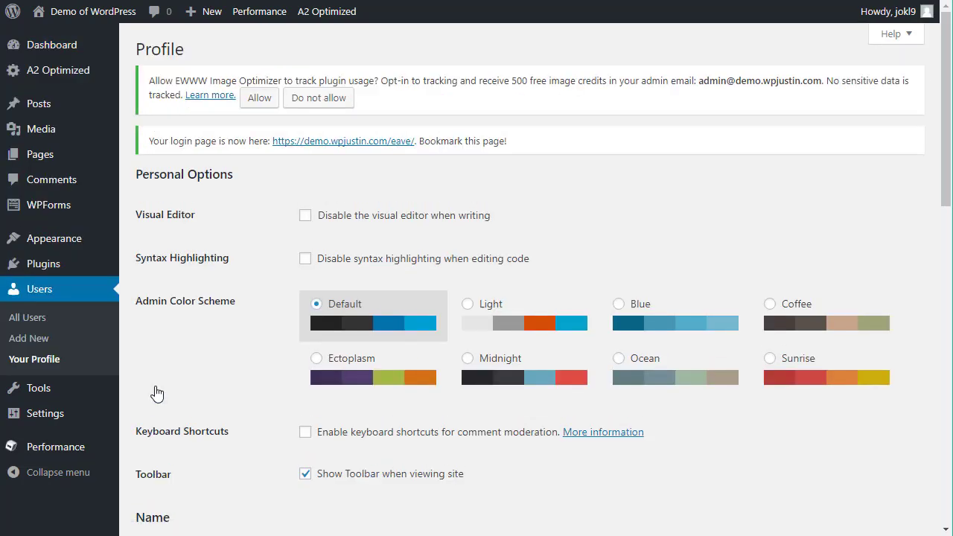
# Step: Fill in the admin's first name and last name in the profile, and replace the nickname with the first name
pyautogui.scroll(-5, 216, 263)
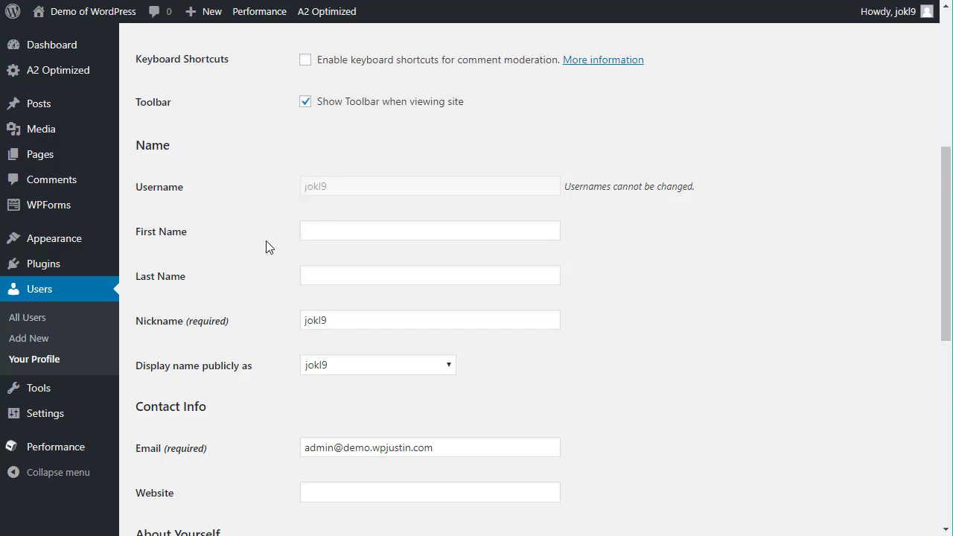
pyautogui.scroll(-1, 266, 245)
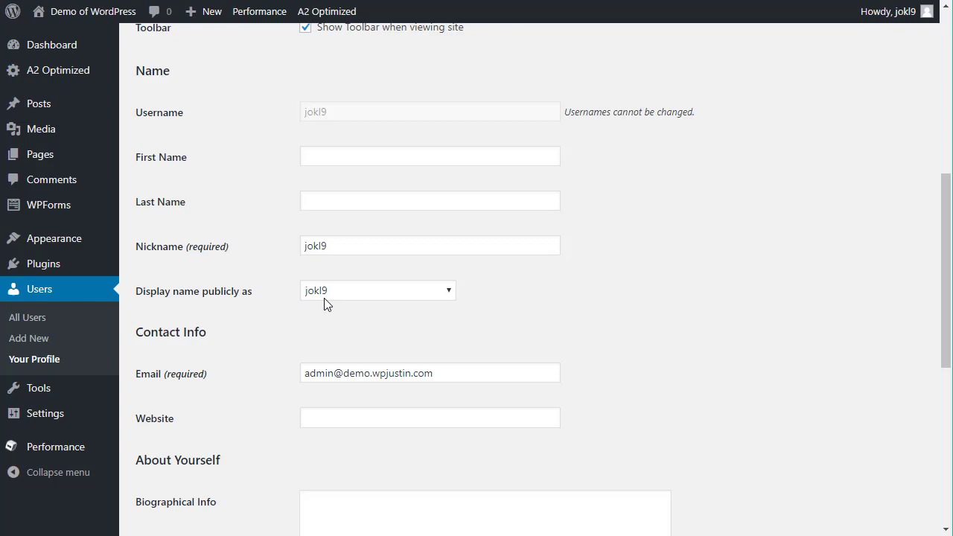
pyautogui.click(380, 159)
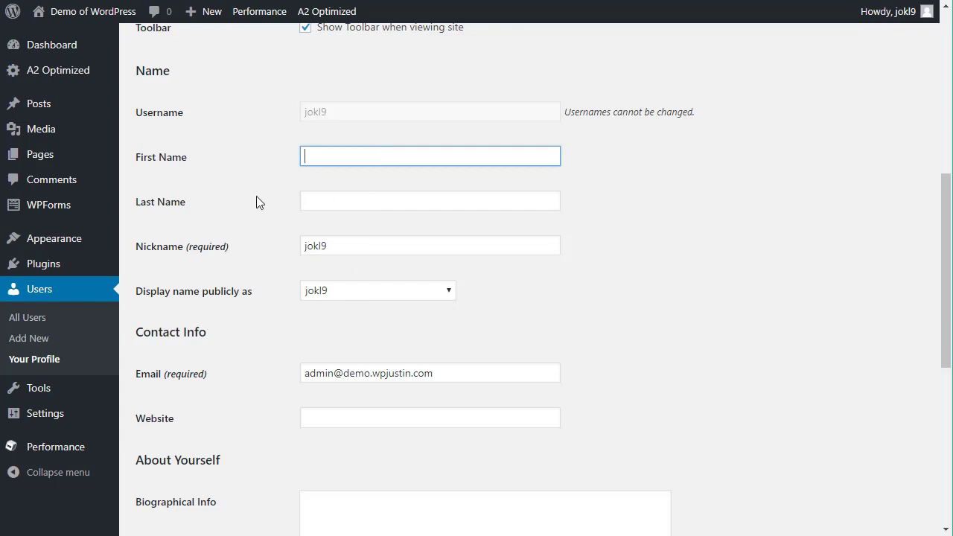
pyautogui.write('Justin')
pyautogui.press('Tab')
pyautogui.write('Mathias')
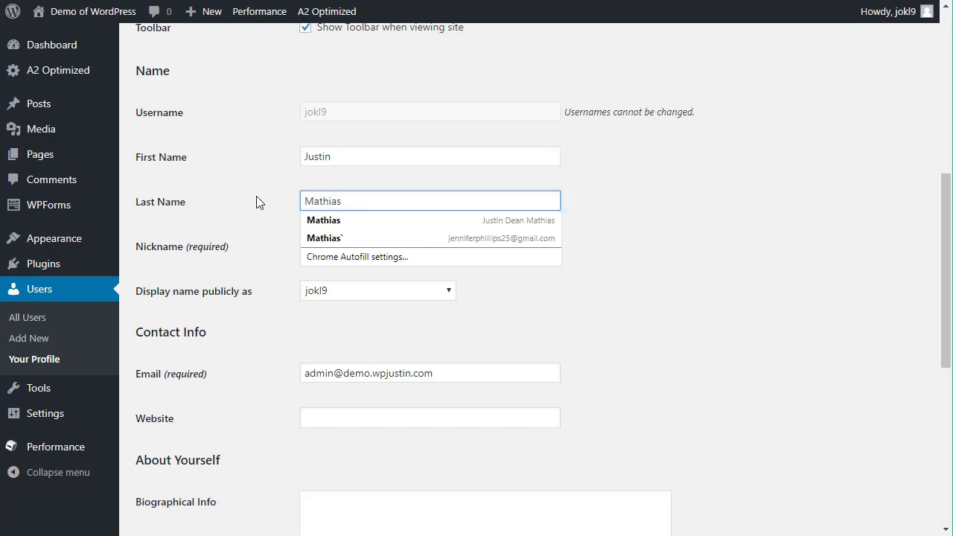
pyautogui.press('Tab')
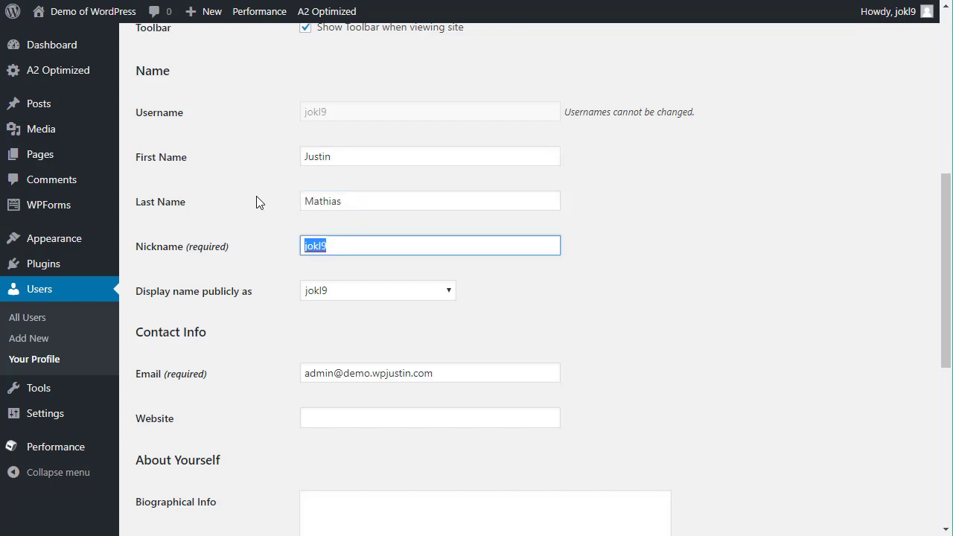
pyautogui.write('Justin')
# Step: Set the publicly displayed name to the admin's full name, first name first, and update the profile
pyautogui.click(442, 295)
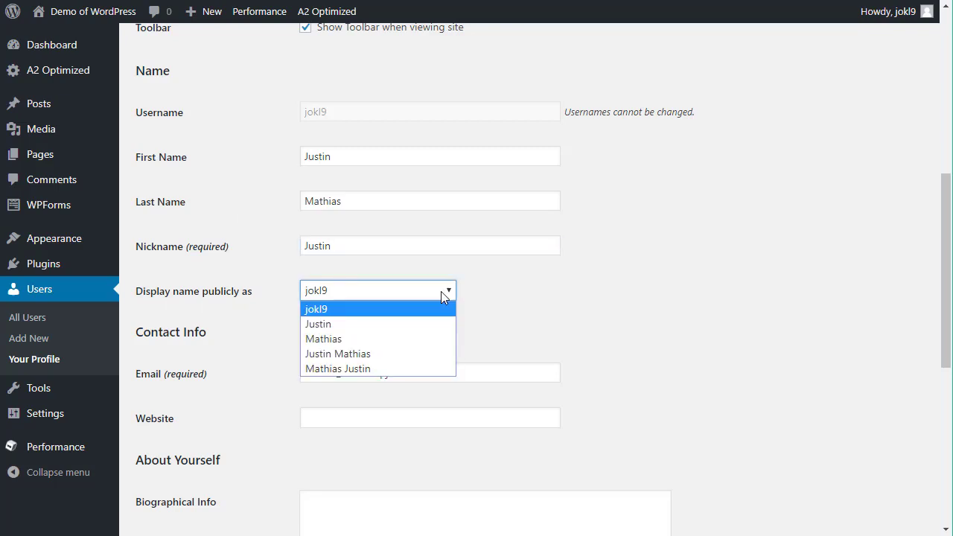
pyautogui.click(348, 355)
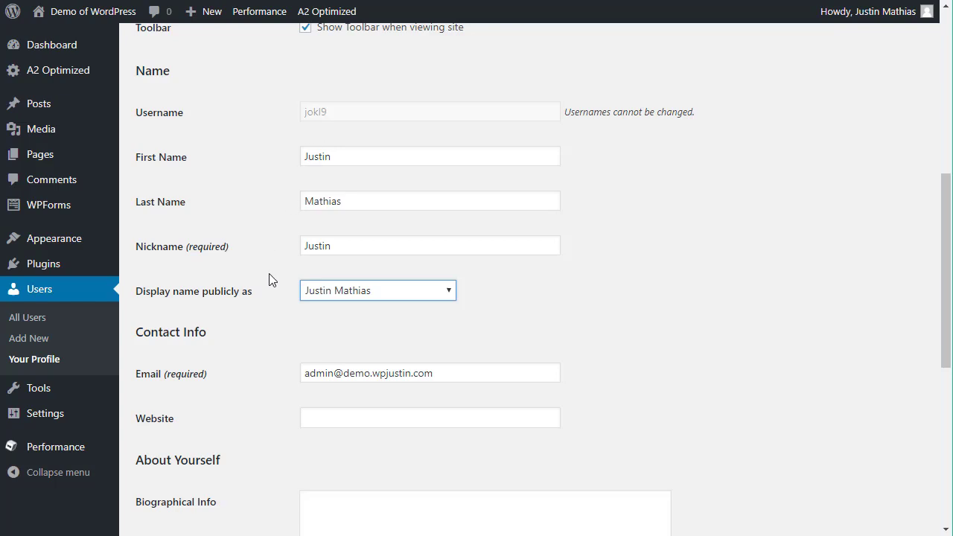
pyautogui.scroll(-5, 271, 280)
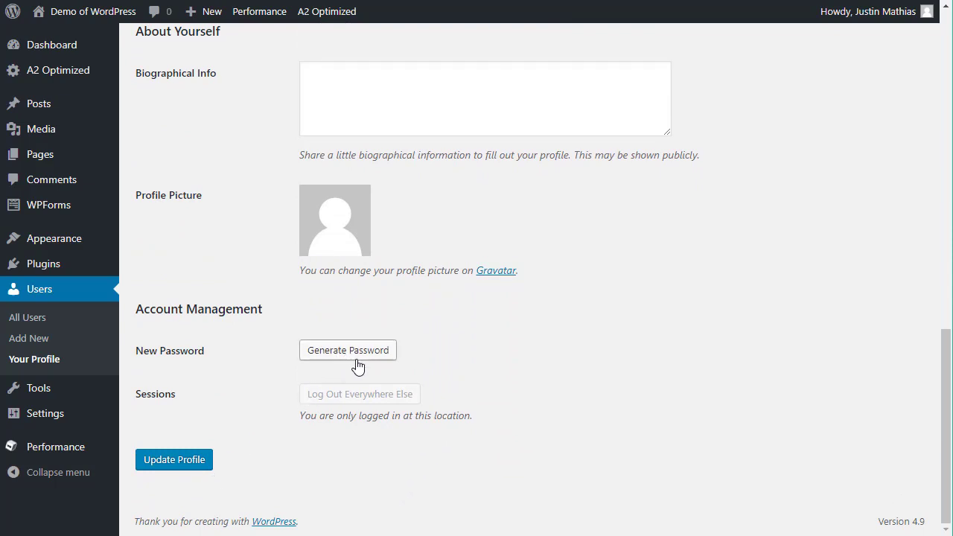
pyautogui.click(175, 461)
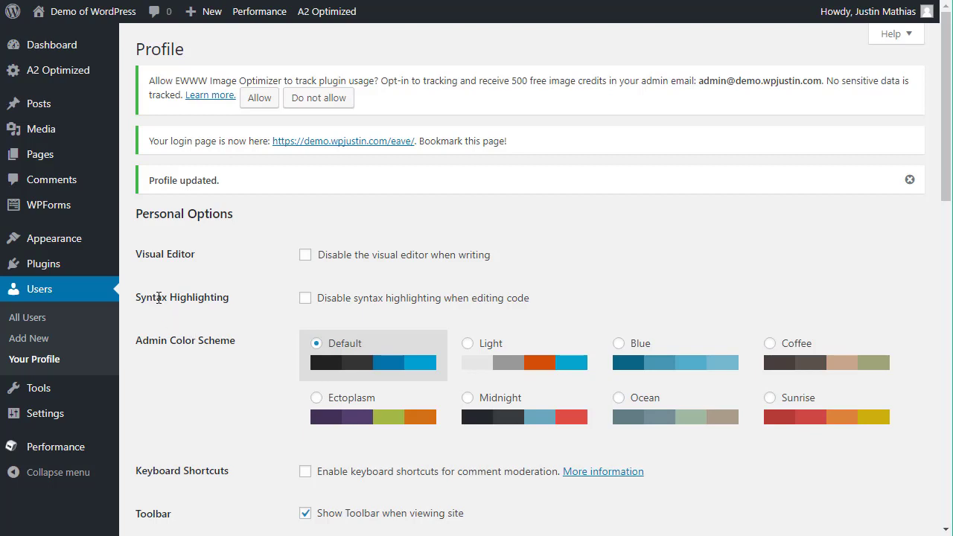
# Step: Enable "Lock Editing of Plugins and Themes from the WP Admin" among the A2 Optimized optimizations
pyautogui.click(42, 82)
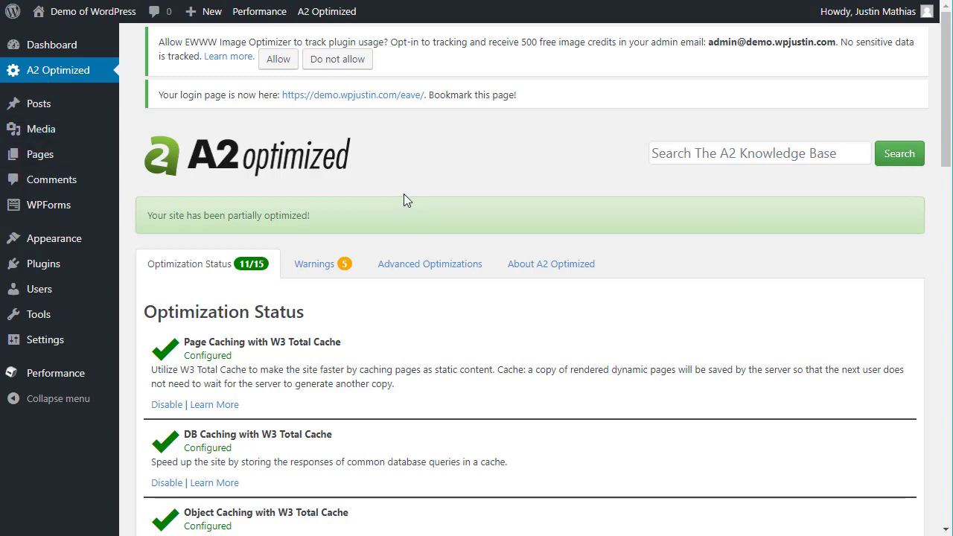
pyautogui.scroll(-3, 403, 195)
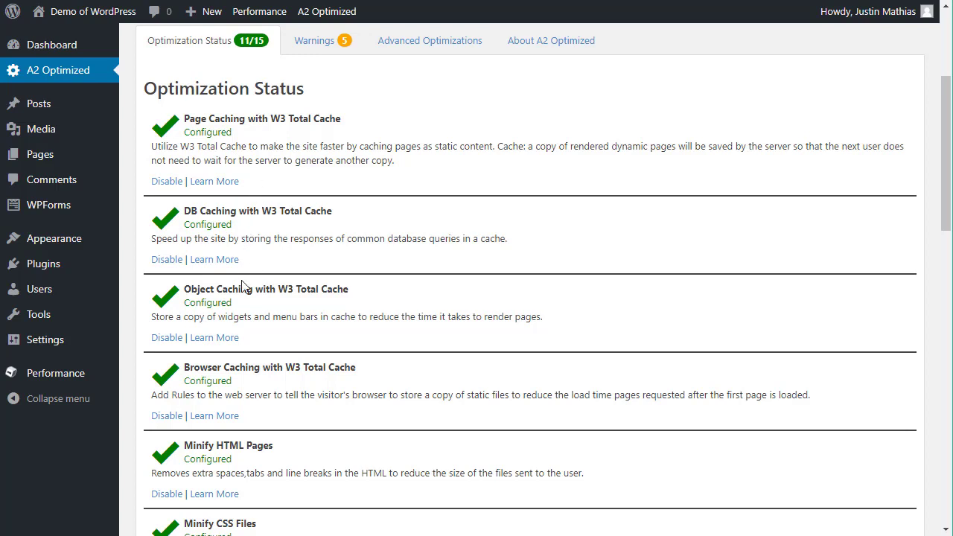
pyautogui.scroll(-3, 297, 281)
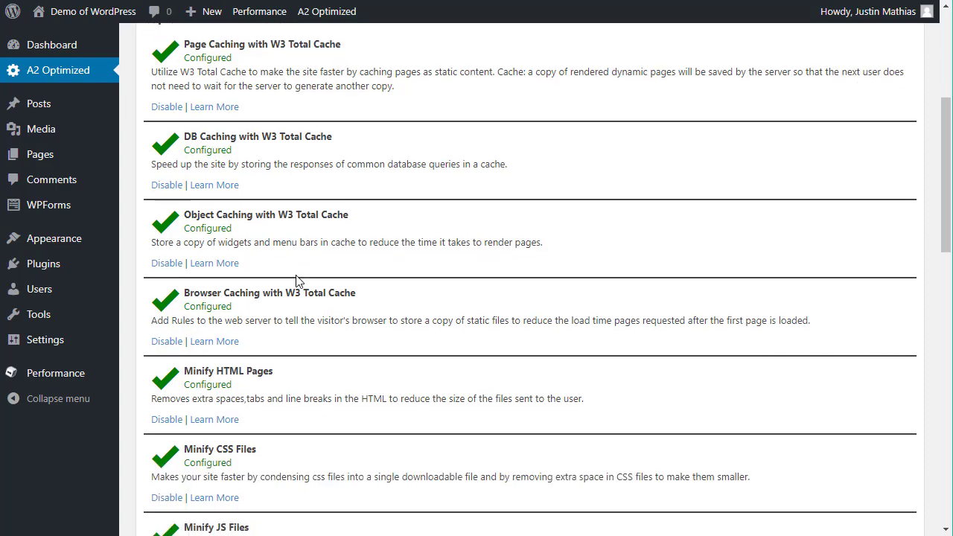
pyautogui.scroll(-2, 297, 281)
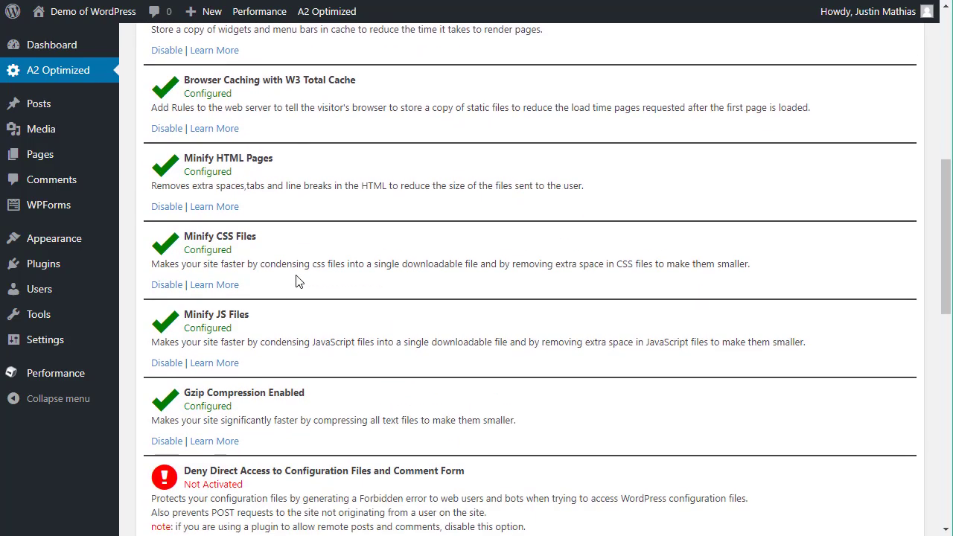
pyautogui.scroll(-3, 283, 268)
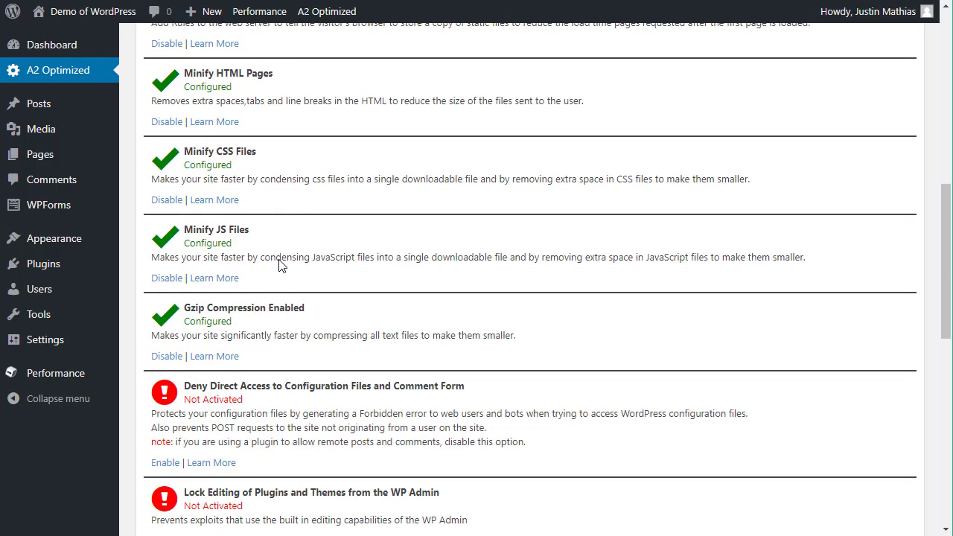
pyautogui.scroll(-2, 281, 262)
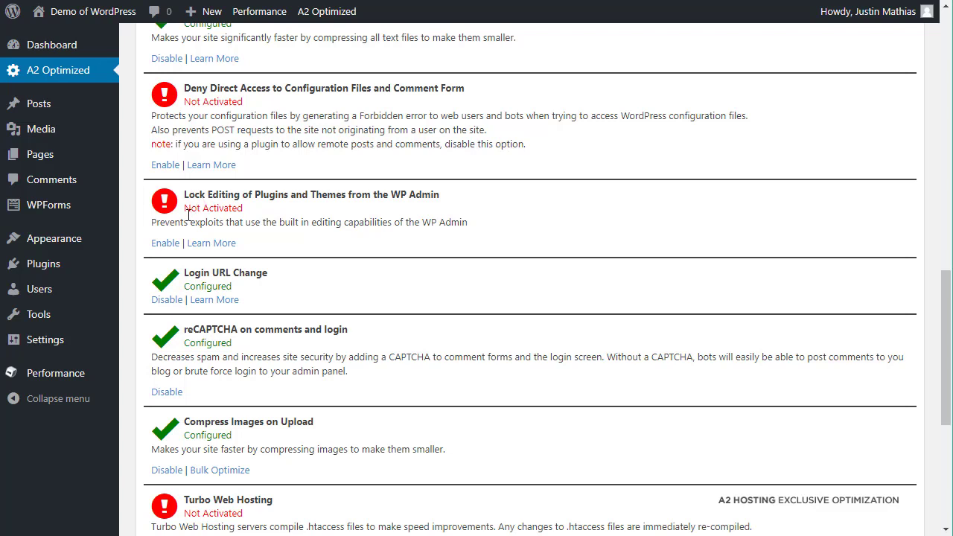
pyautogui.click(165, 246)
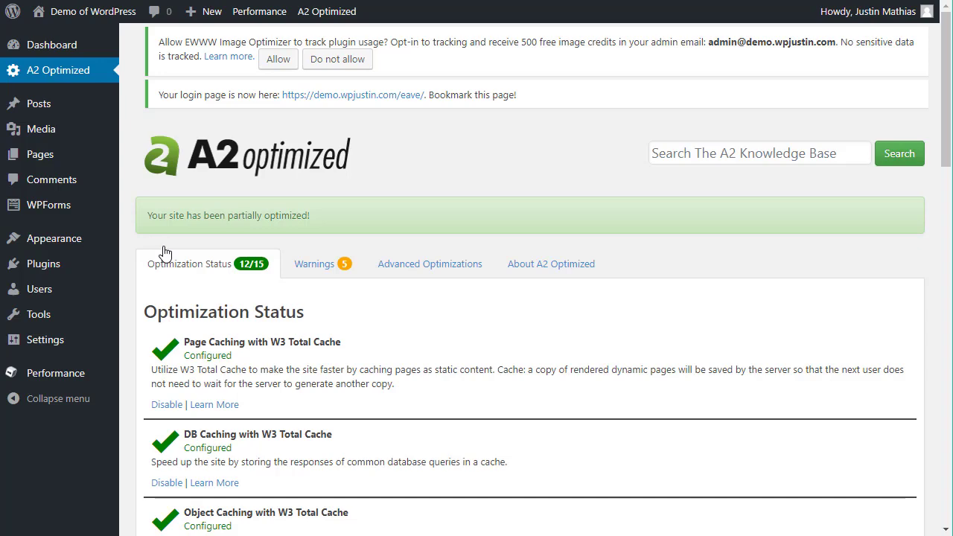
# Step: Review the A2 Optimized status list from the caching entries through the login, reCAPTCHA, image compression, Turbo Web Hosting and Memcached entries
pyautogui.scroll(-5, 358, 325)
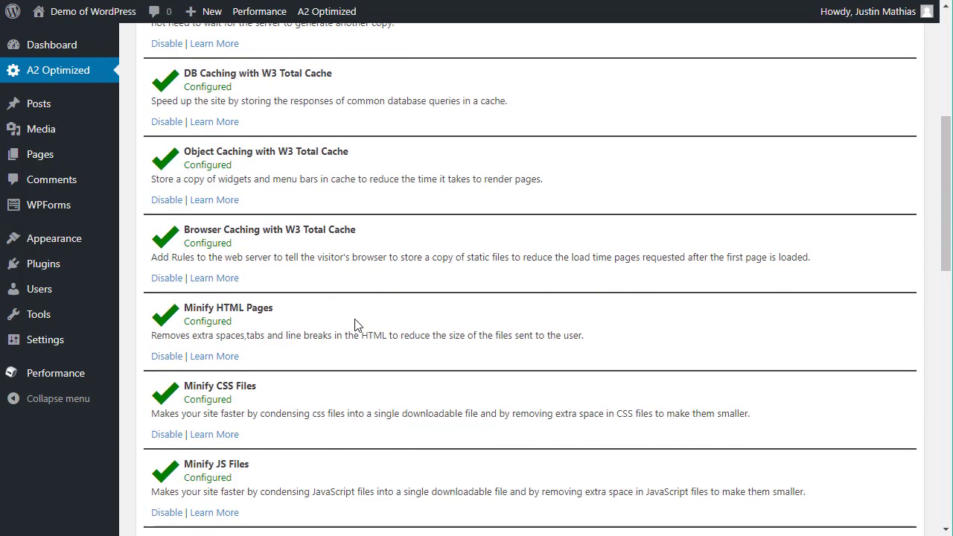
pyautogui.scroll(-5, 355, 321)
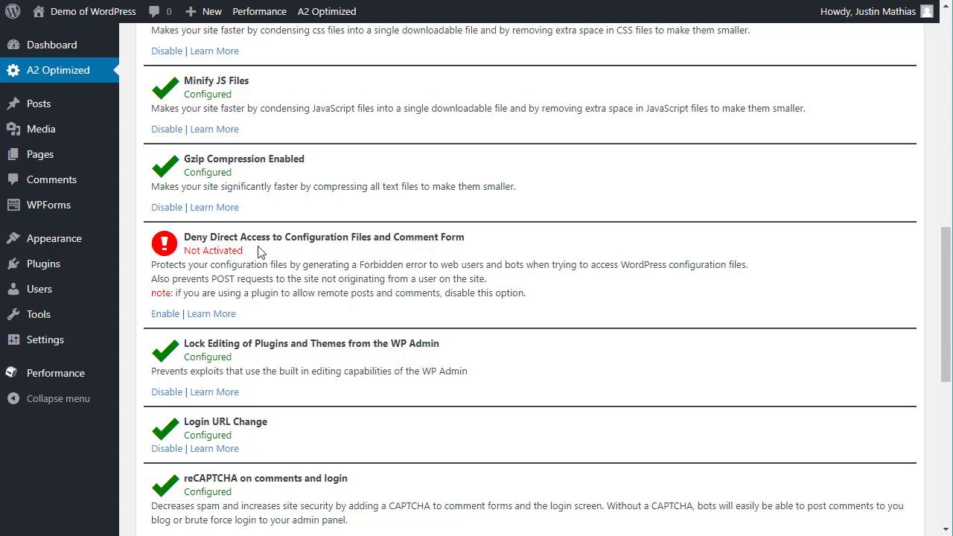
pyautogui.scroll(-1, 259, 253)
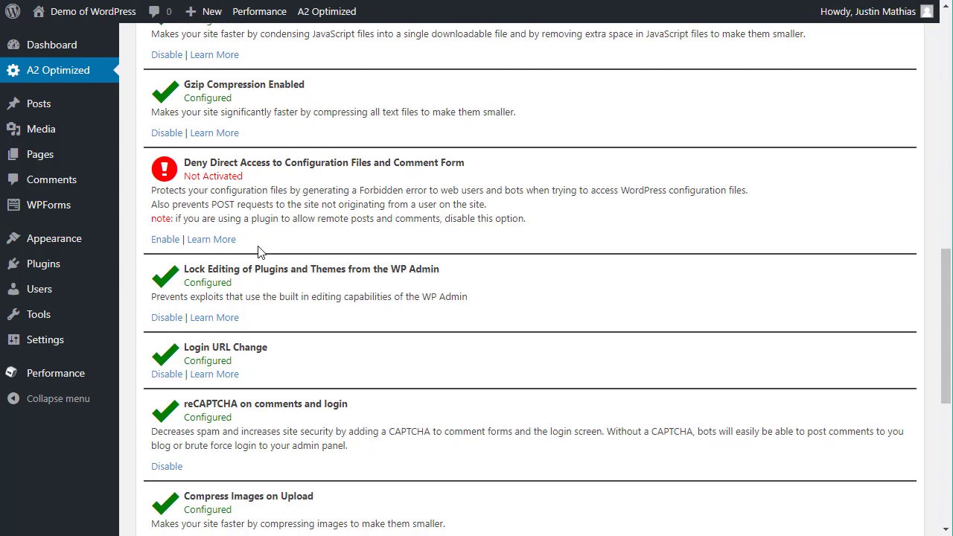
pyautogui.scroll(-2, 258, 254)
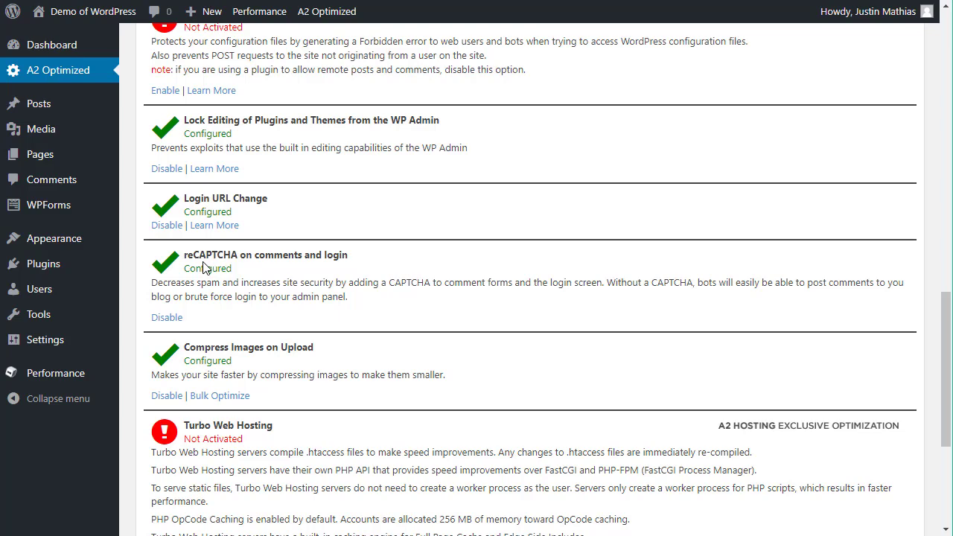
pyautogui.scroll(-3, 250, 267)
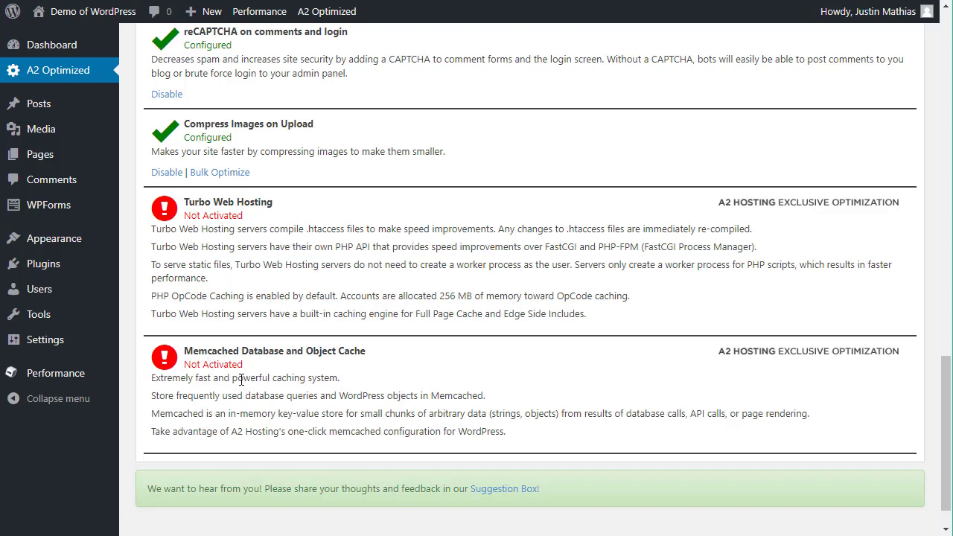
# Step: Review the A2 Optimized warnings on post limits, recent posts on the home page, unused themes and the inactive Akismet plugin
pyautogui.scroll(10, 241, 380)
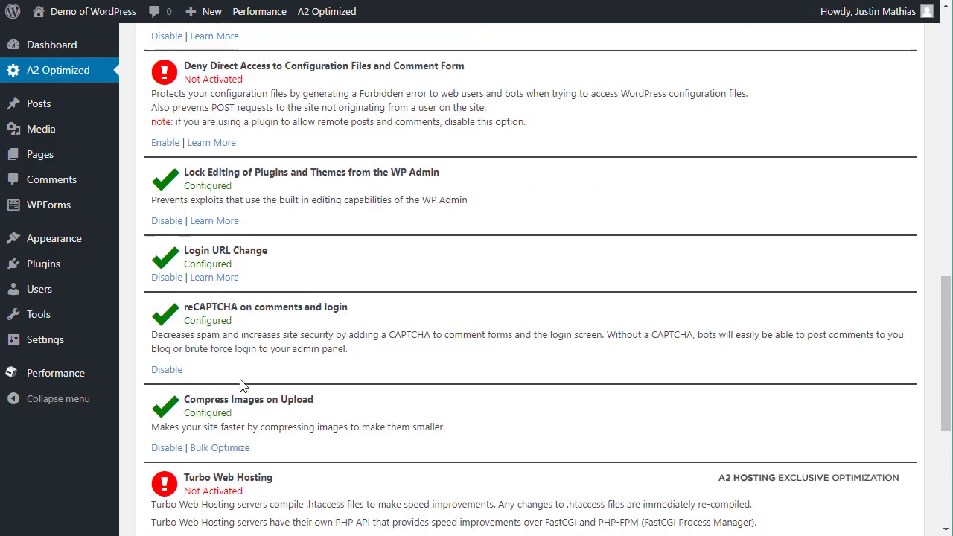
pyautogui.scroll(3, 242, 380)
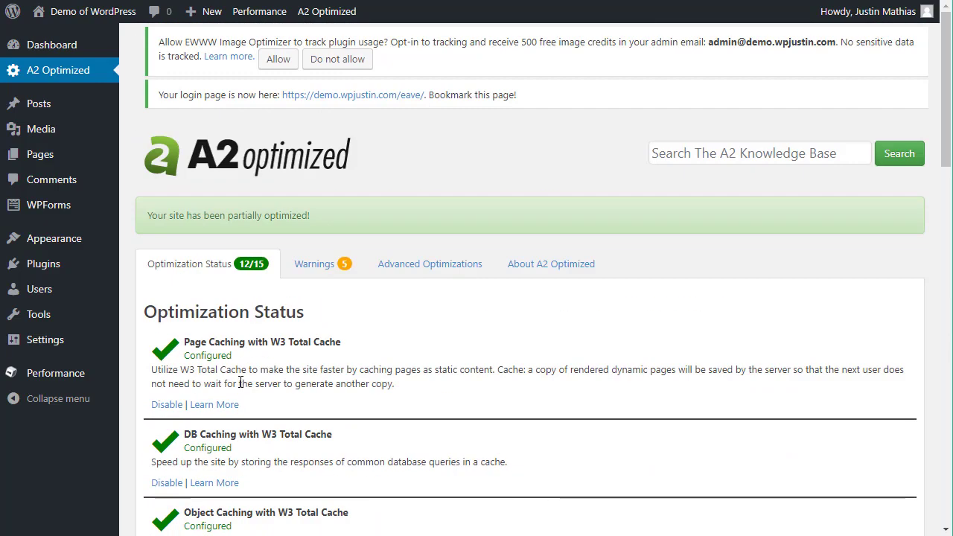
pyautogui.click(303, 269)
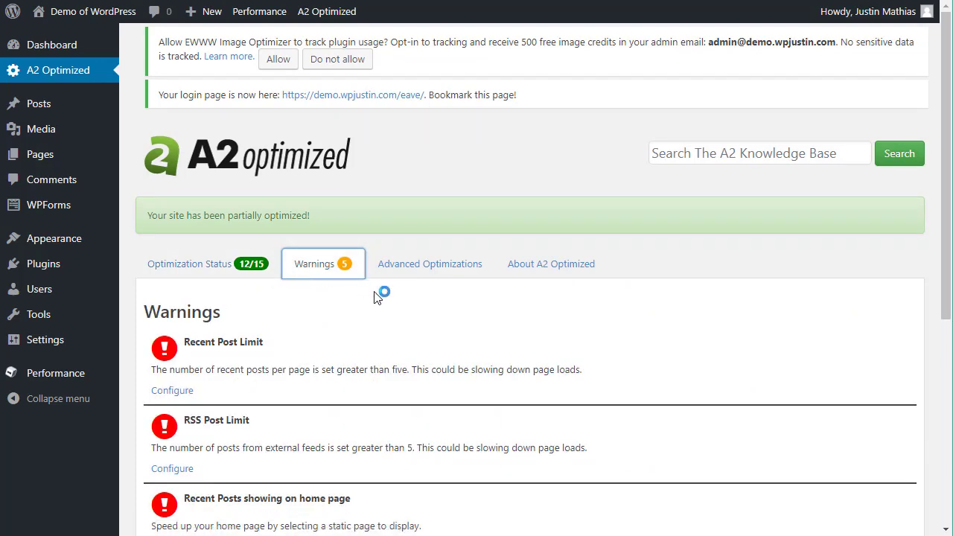
pyautogui.scroll(-2, 375, 292)
pyautogui.scroll(-1, 376, 297)
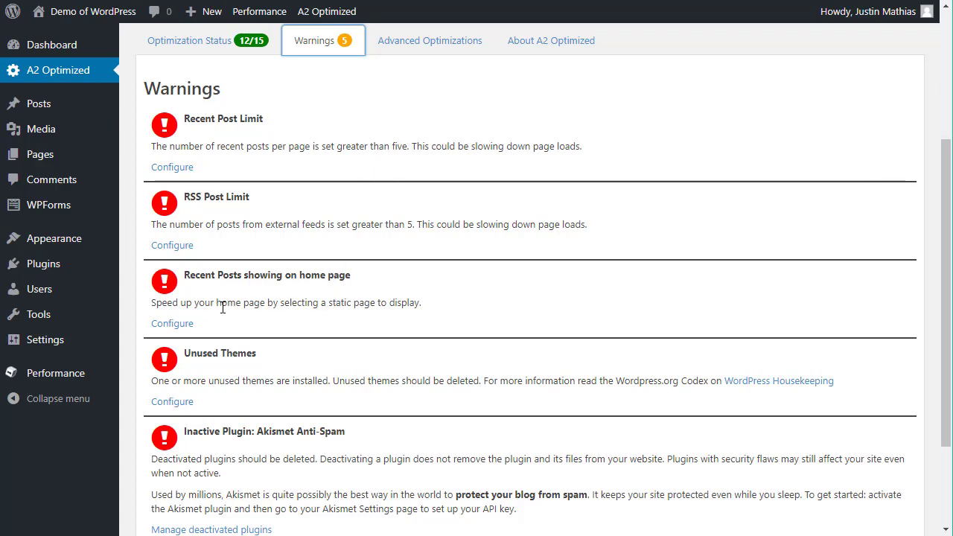
pyautogui.scroll(-3, 222, 308)
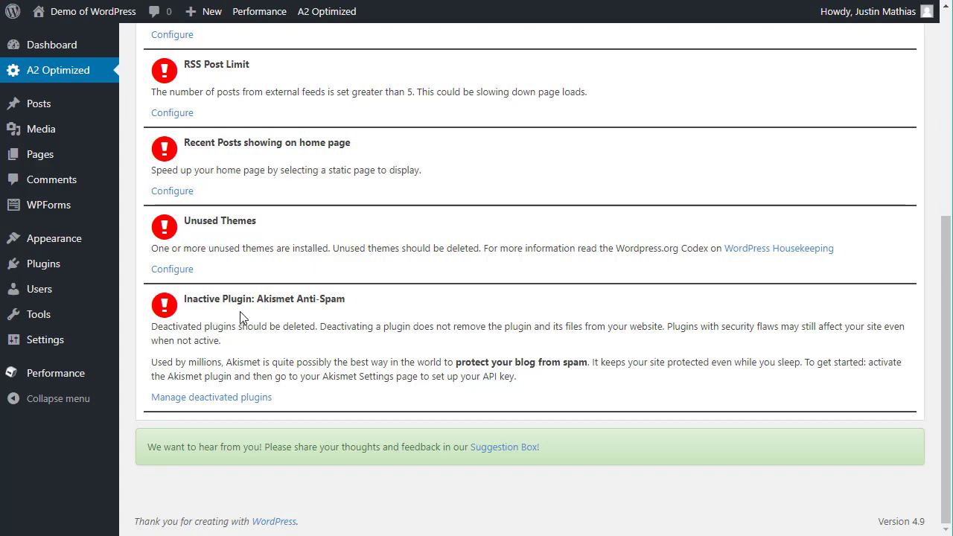
pyautogui.scroll(5, 240, 318)
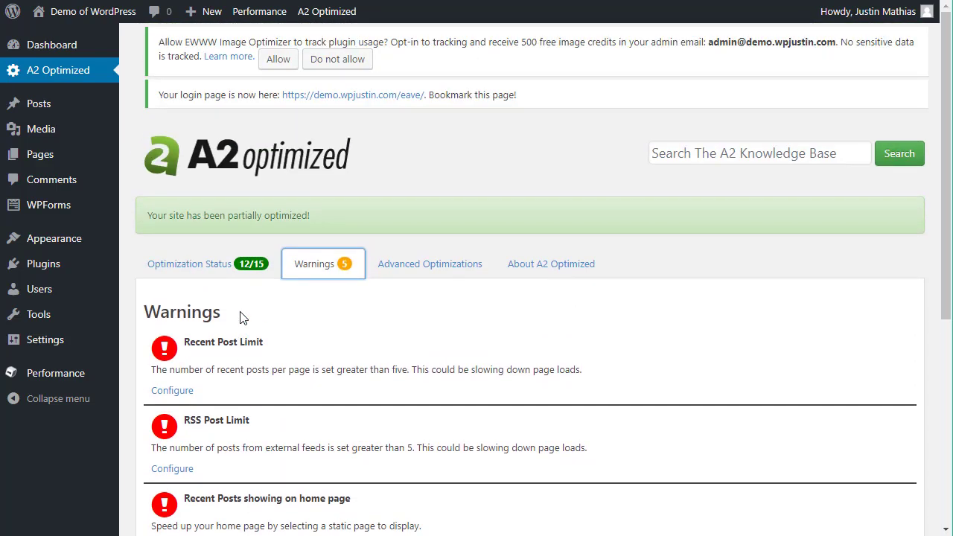
# Step: Review the A2 Optimized advanced optimizations, covering the GTmetrix, P3 (Plugin Performance Profiler) and CloudFlare entries
pyautogui.scroll(-1, 250, 318)
pyautogui.click(411, 190)
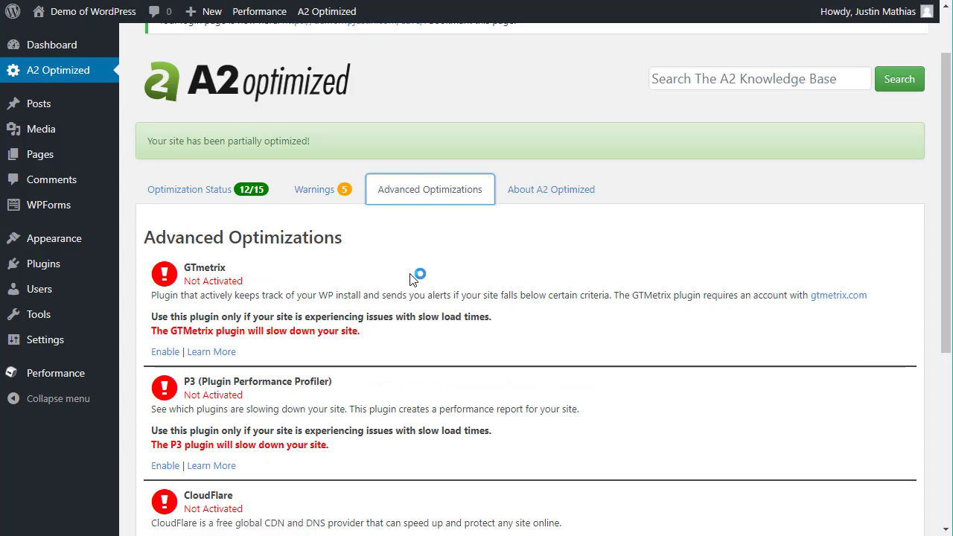
pyautogui.scroll(-1, 411, 278)
pyautogui.scroll(-1, 411, 279)
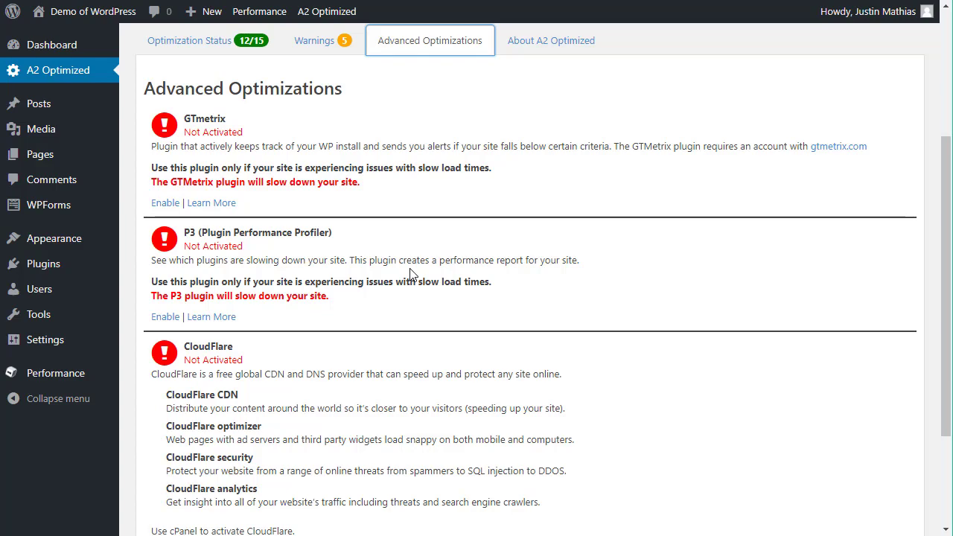
pyautogui.scroll(-2, 410, 274)
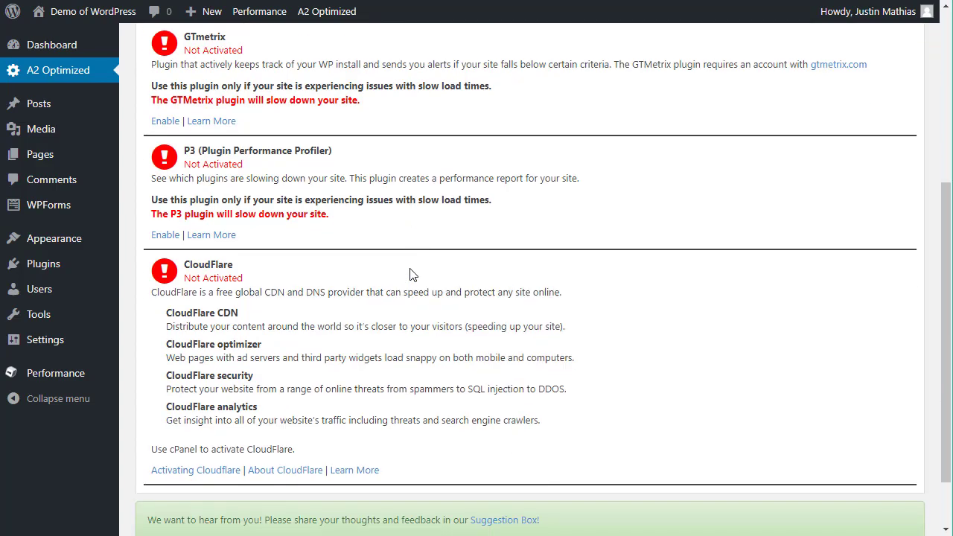
pyautogui.scroll(2, 409, 274)
pyautogui.scroll(1, 410, 274)
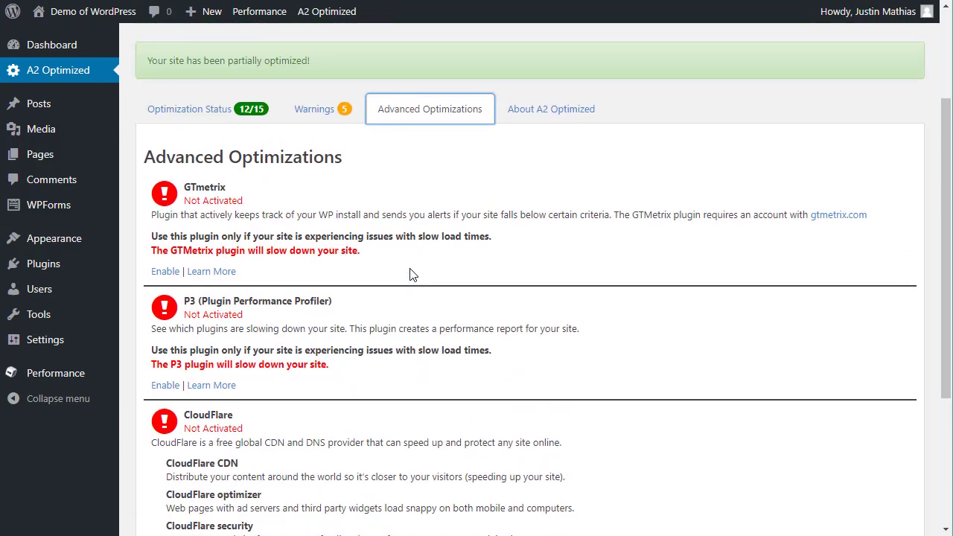